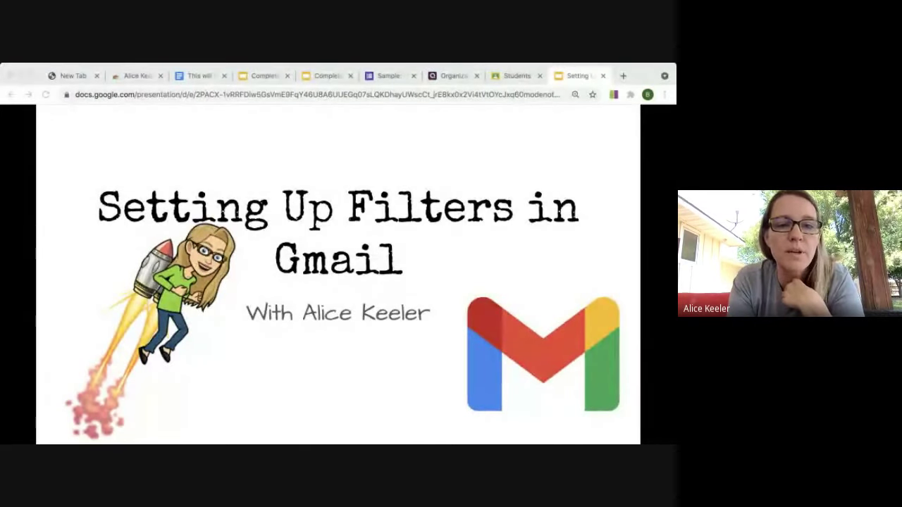
# Step: Page through the slides on setting up Gmail filters, up to the slide showing the filter's action options
pyautogui.click(274, 296)
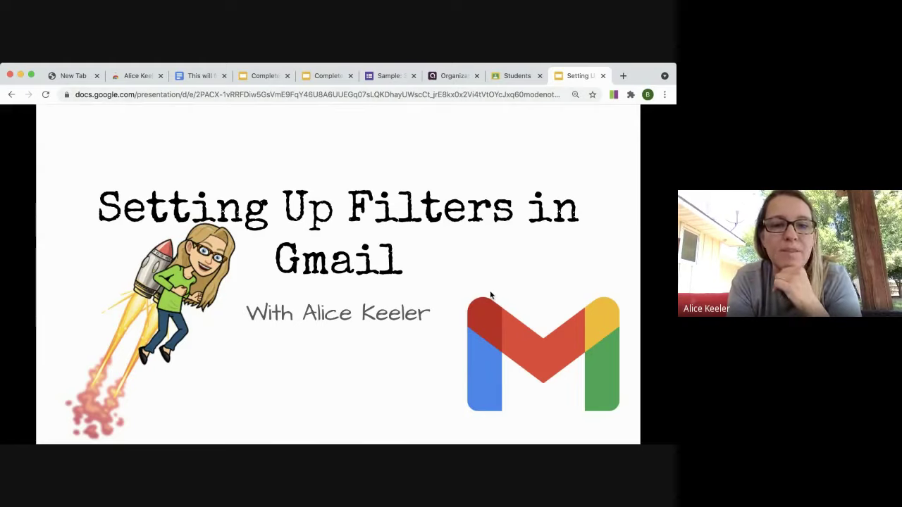
pyautogui.click(401, 294)
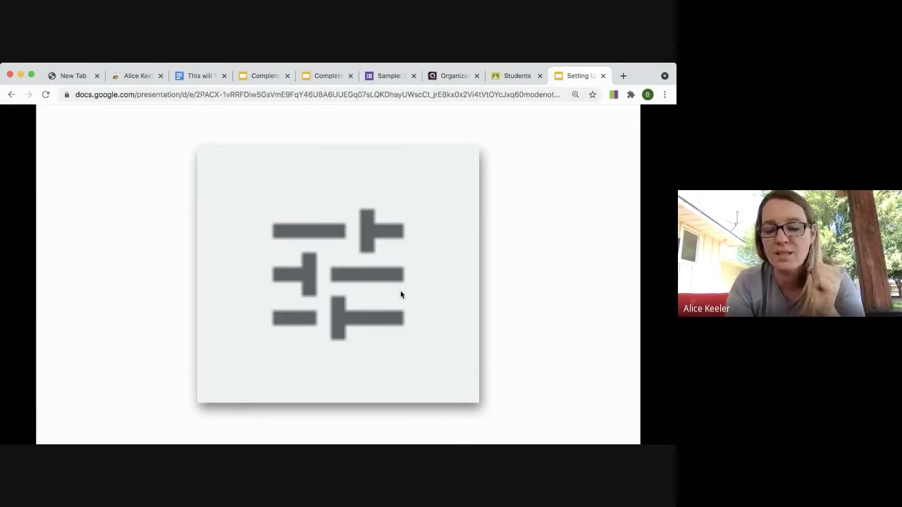
pyautogui.press('Left')
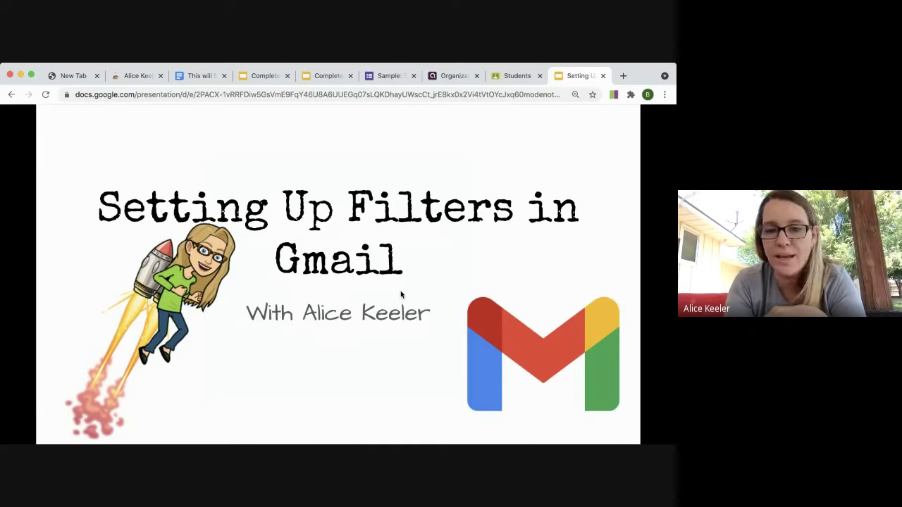
pyautogui.press('Right')
pyautogui.press('Right')
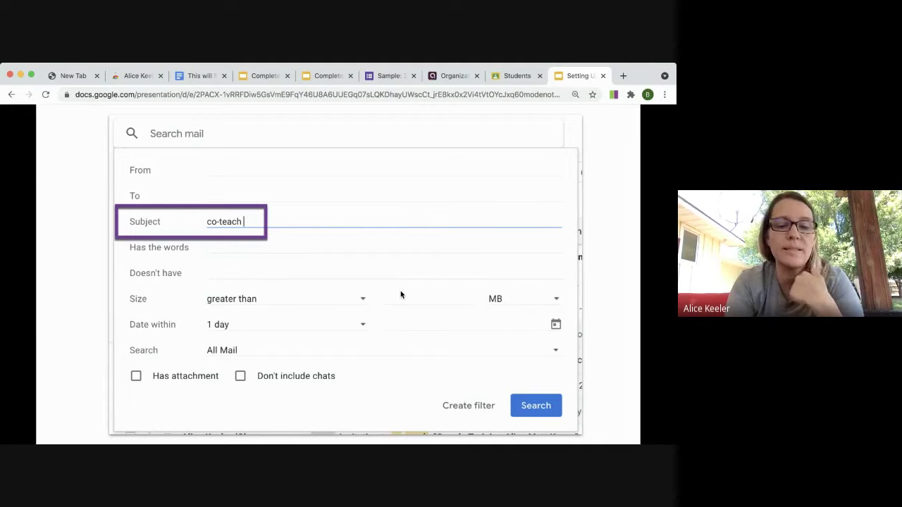
pyautogui.click(622, 404)
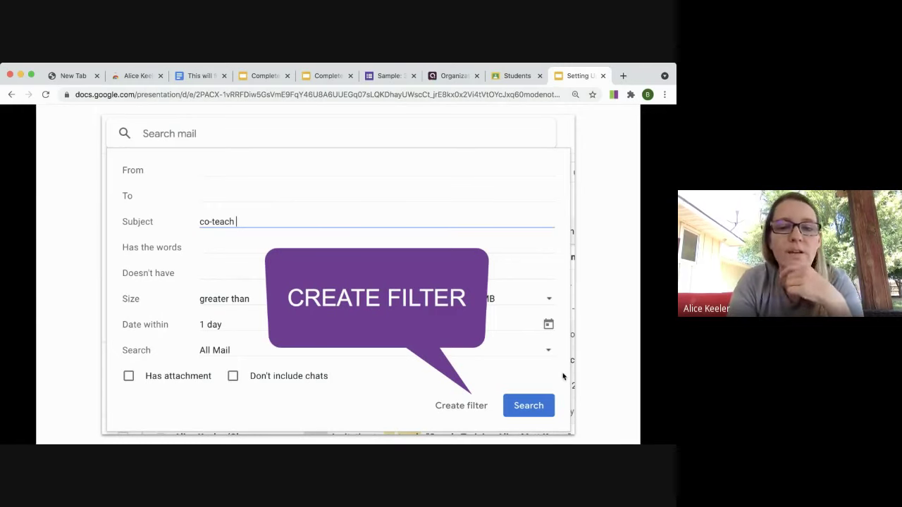
pyautogui.click(537, 353)
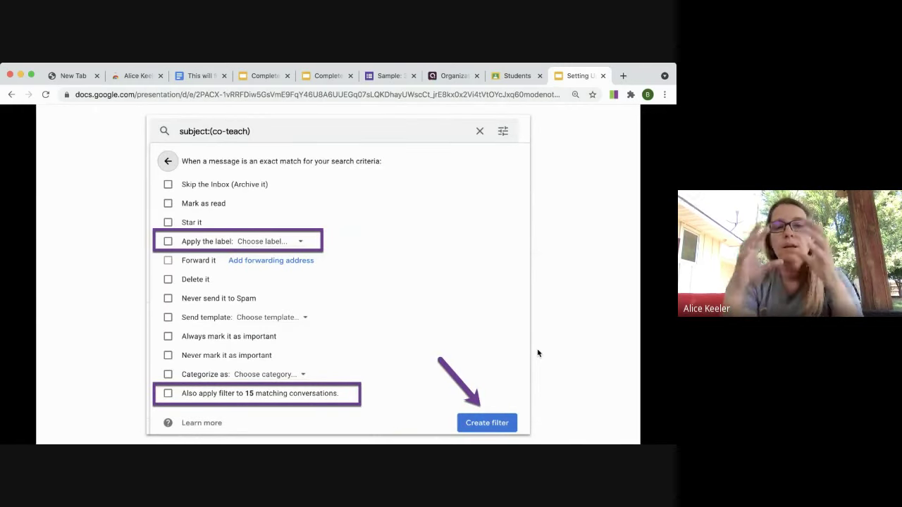
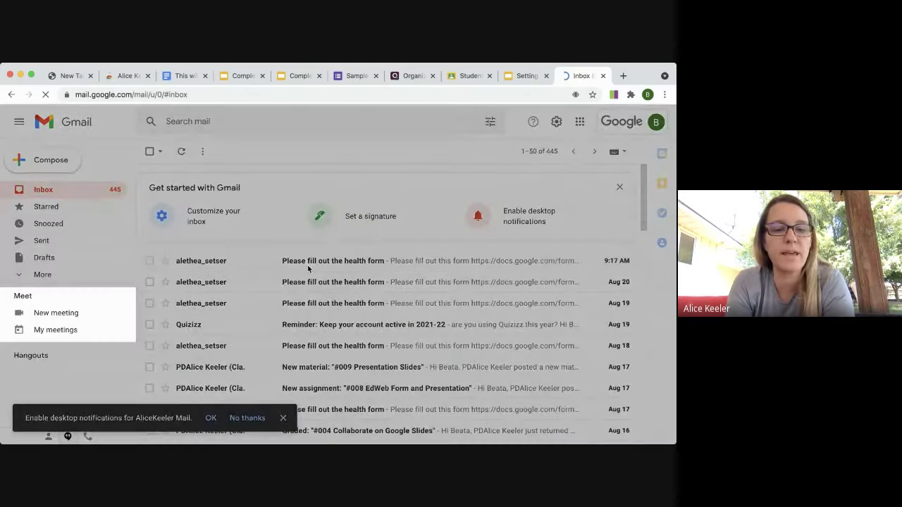
# Step: Select the Aug 15 "Please fill out the health form" message in the inbox and start filtering messages like it
pyautogui.click(340, 163)
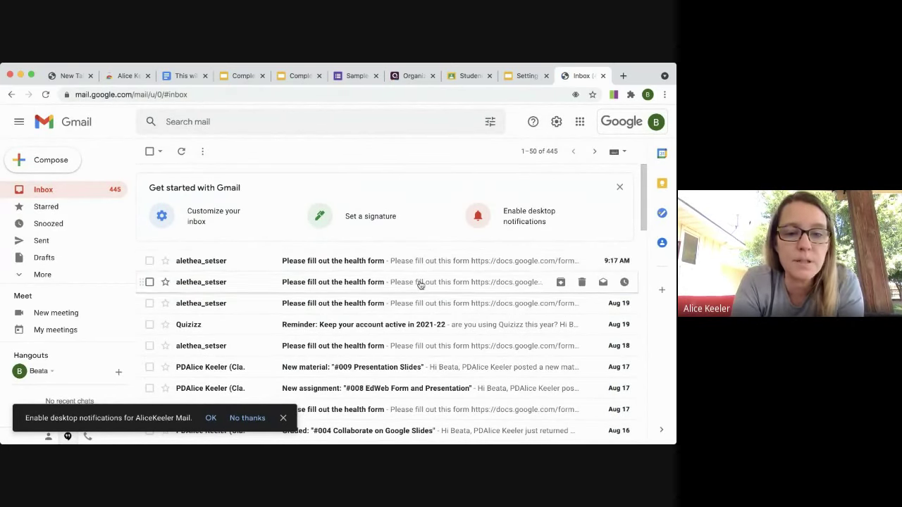
pyautogui.scroll(-3, 414, 369)
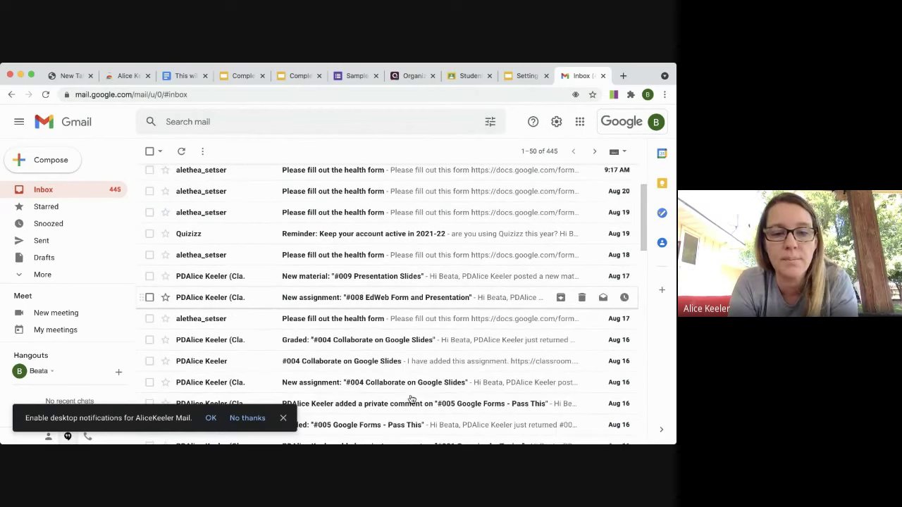
pyautogui.scroll(-5, 412, 400)
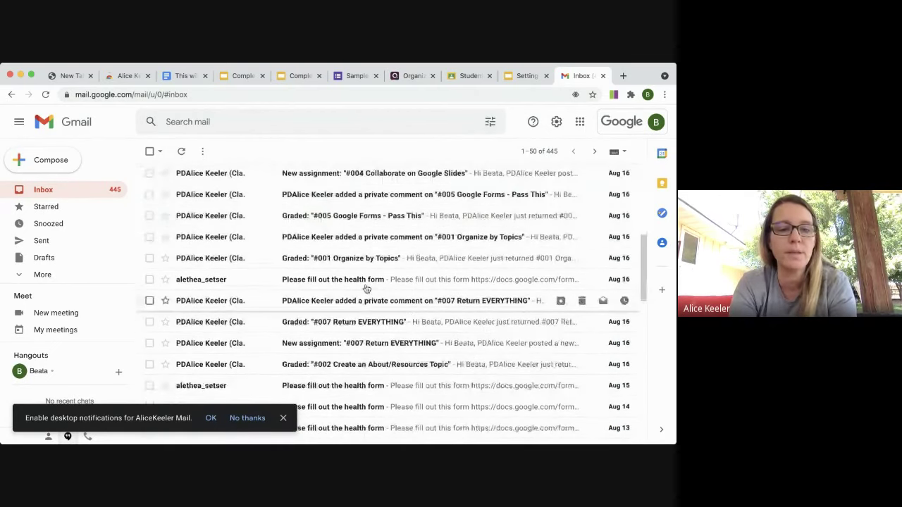
pyautogui.scroll(-3, 367, 338)
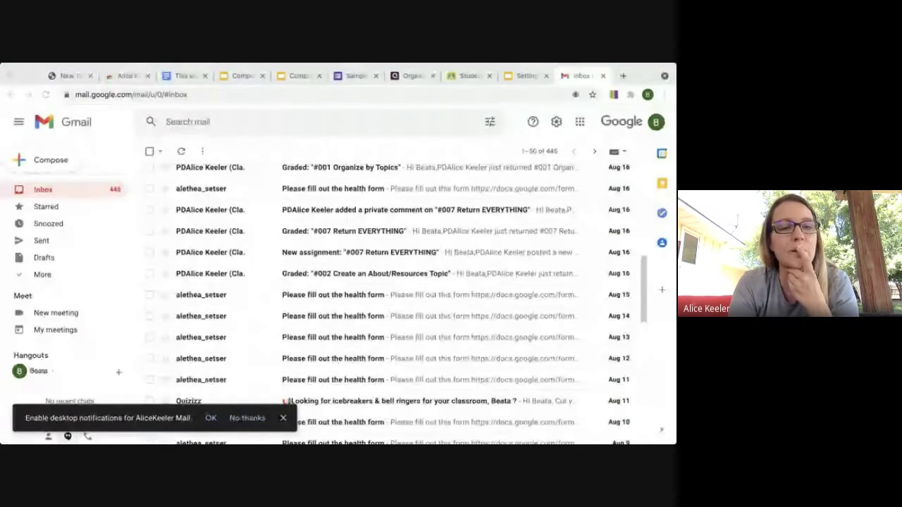
pyautogui.click(190, 157)
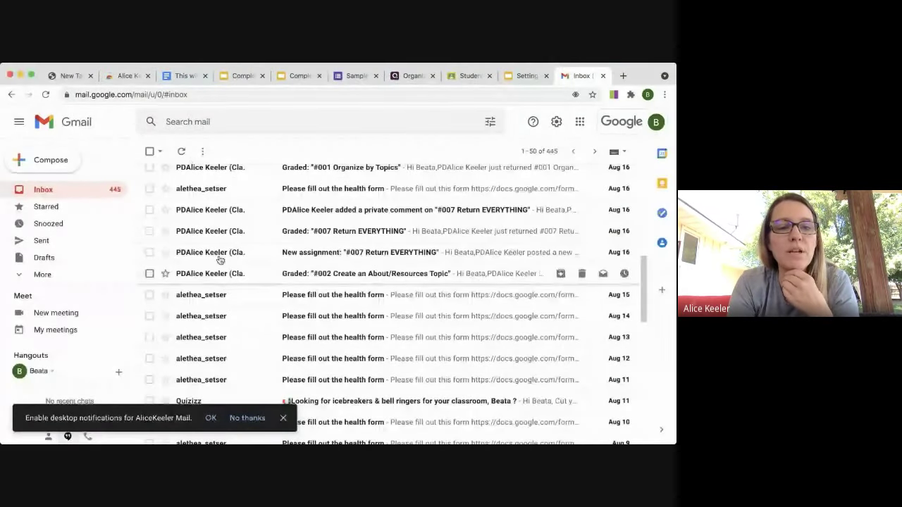
pyautogui.click(150, 296)
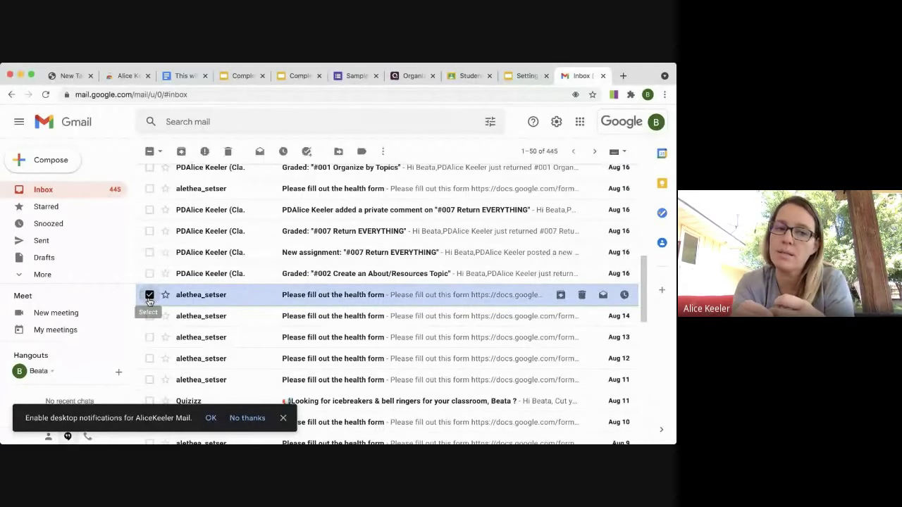
pyautogui.click(383, 152)
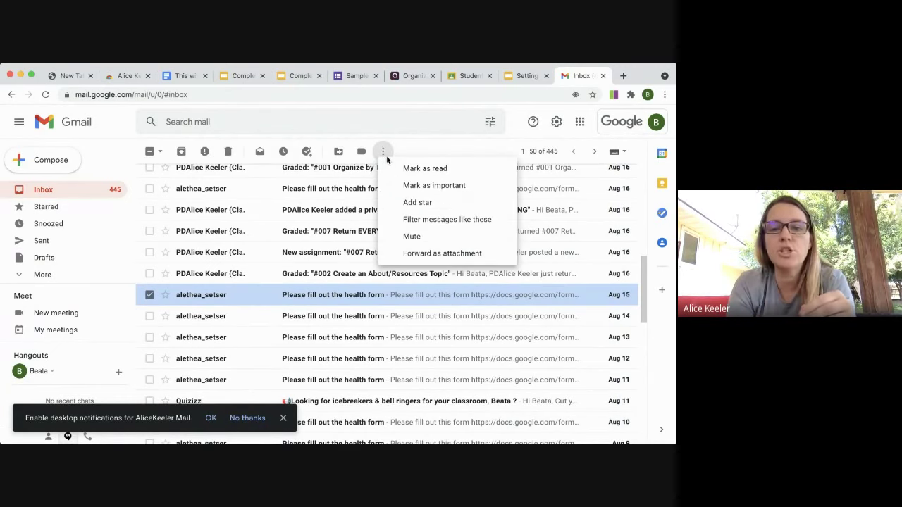
pyautogui.click(495, 221)
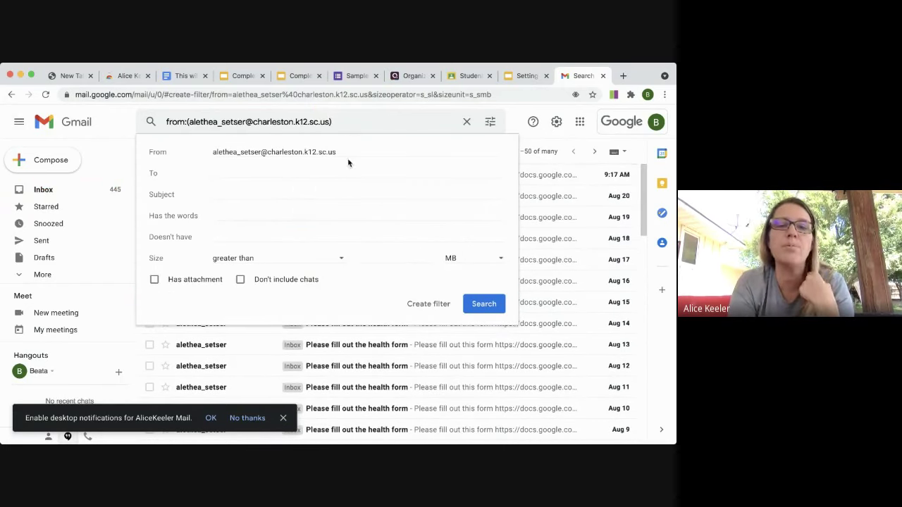
# Step: Keep the sender's address as the only filter criterion and continue to the filter's action options
pyautogui.moveTo(349, 153); pyautogui.dragTo(255, 151)
pyautogui.tripleClick(209, 153)
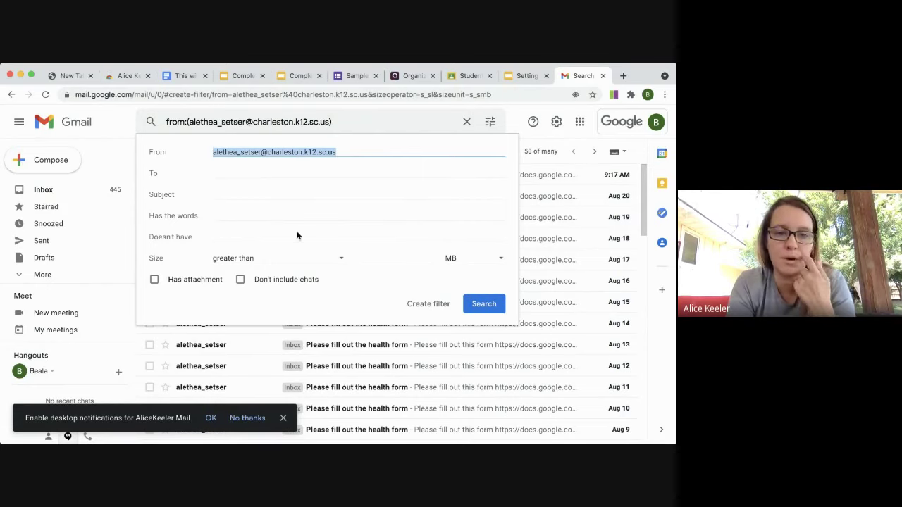
pyautogui.click(425, 309)
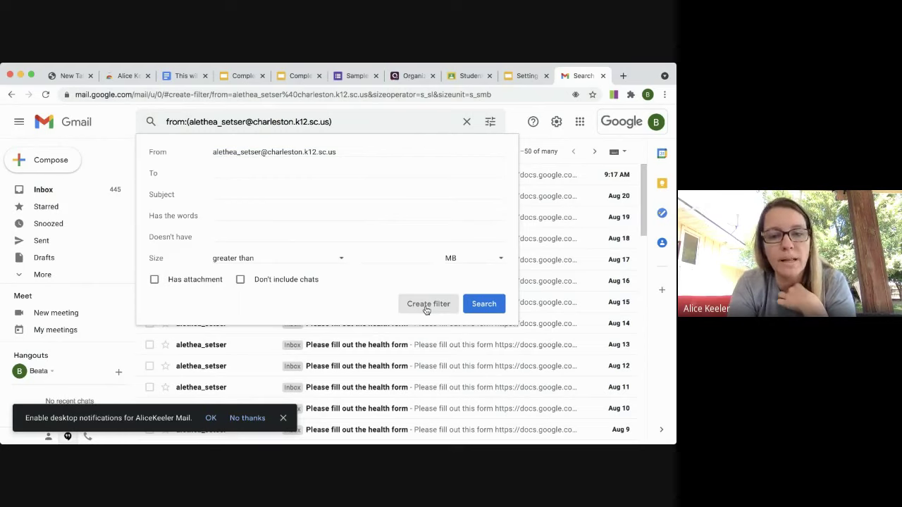
pyautogui.click(426, 309)
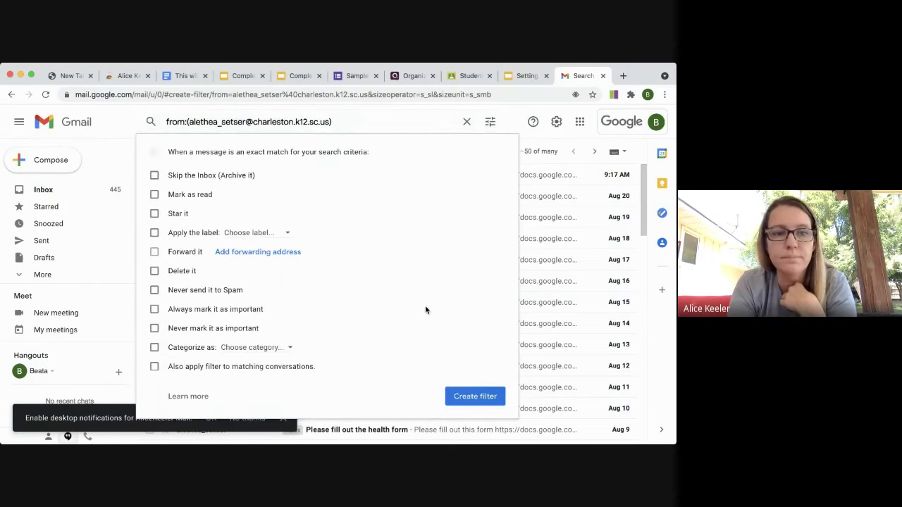
# Step: Try to create a new label named "Reminders" for the filter to apply, closing the label form at the end
pyautogui.click(259, 234)
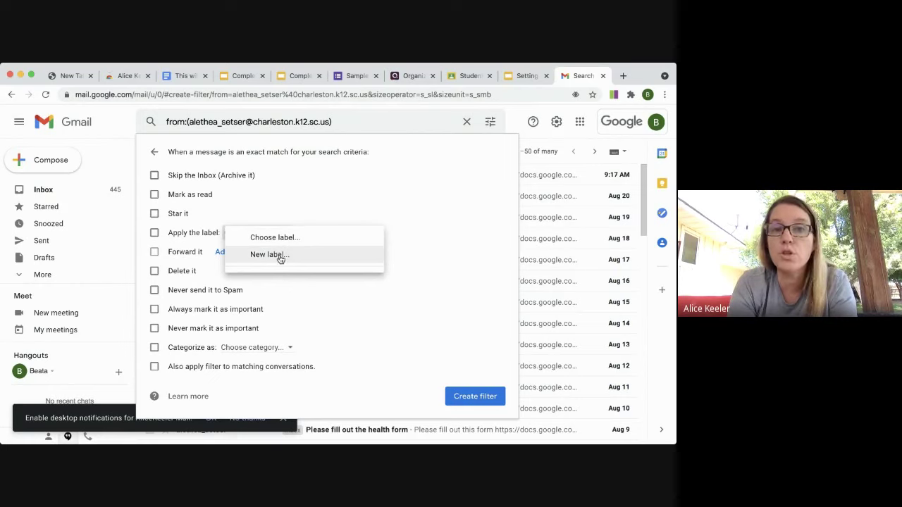
pyautogui.click(280, 258)
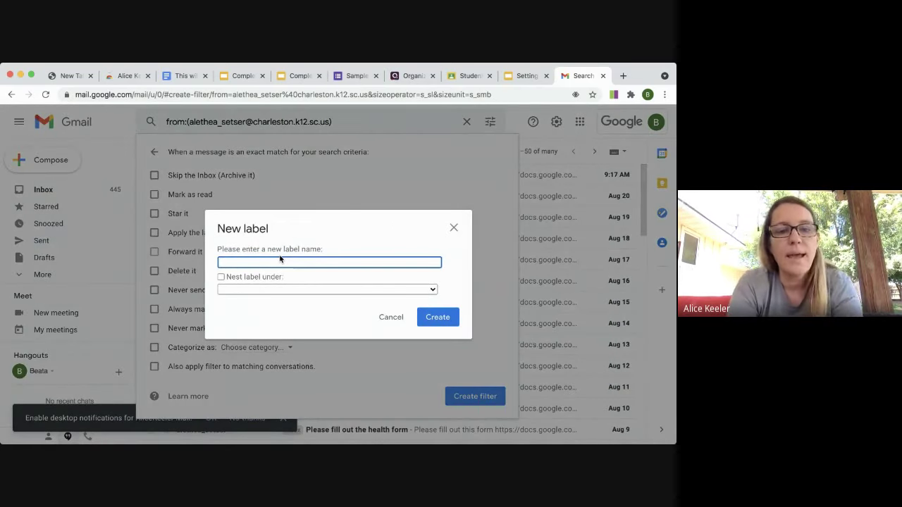
pyautogui.write('Reminders')
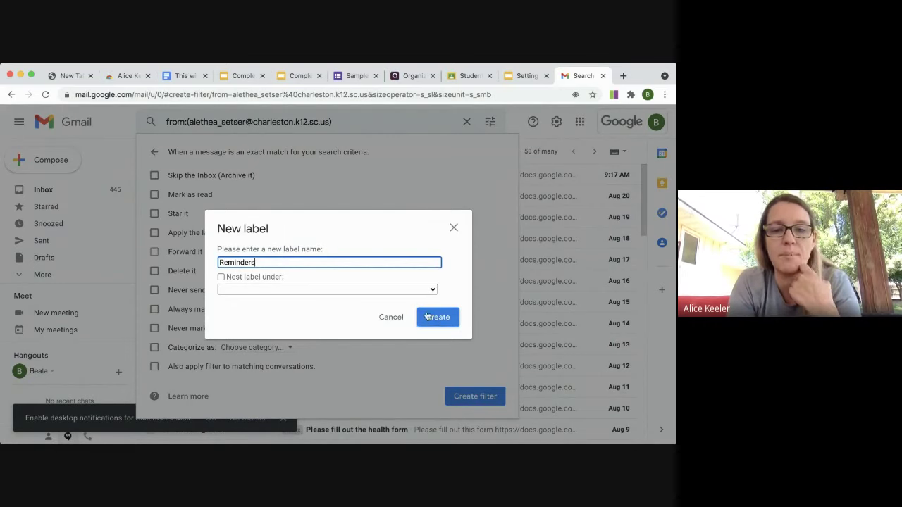
pyautogui.click(437, 318)
pyautogui.click(434, 332)
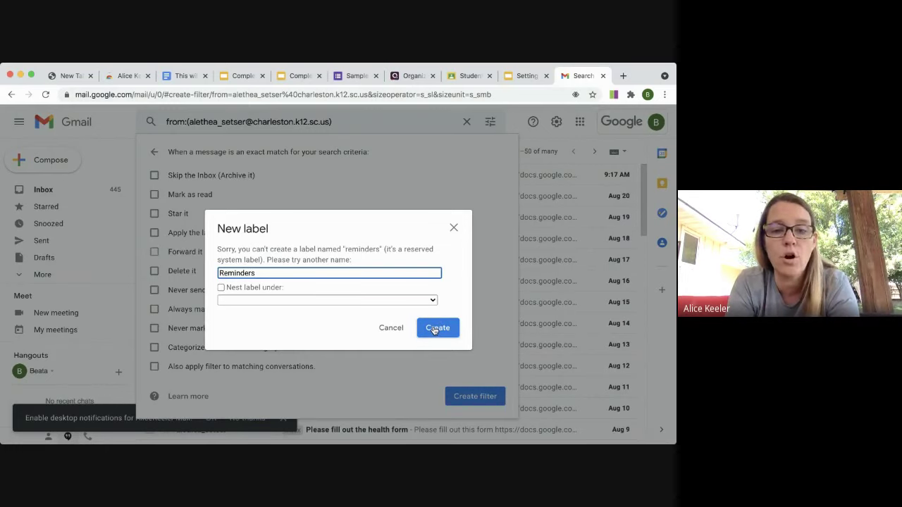
pyautogui.click(434, 332)
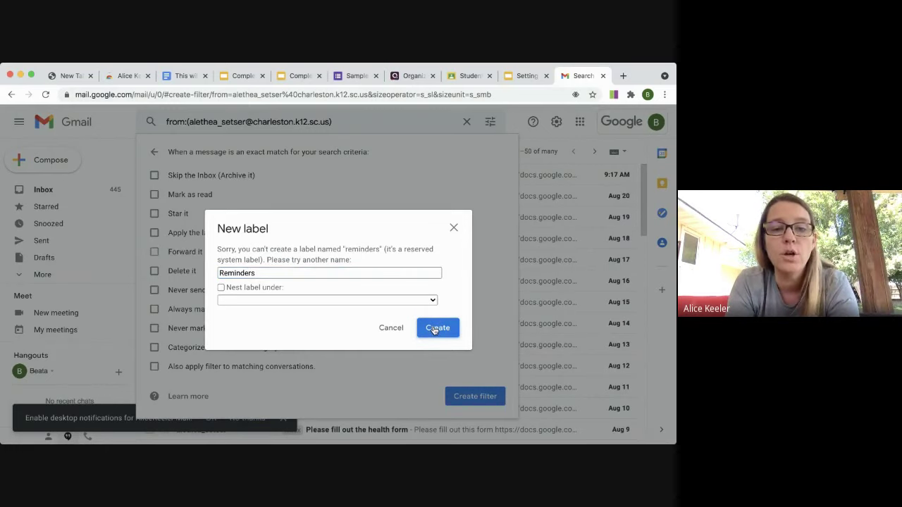
pyautogui.click(453, 227)
# Step: Reopen the new label form from the filter's label option and retry the name "Reminders"
pyautogui.click(285, 235)
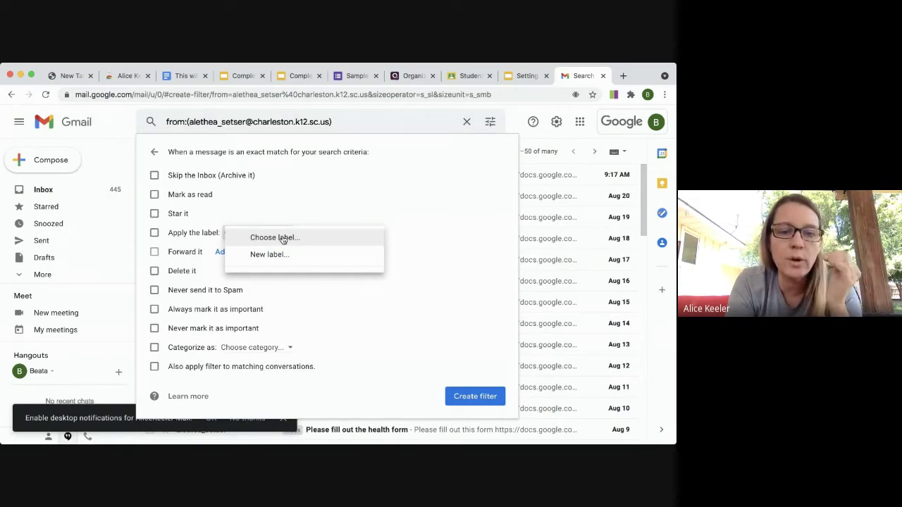
pyautogui.click(280, 255)
pyautogui.write('re')
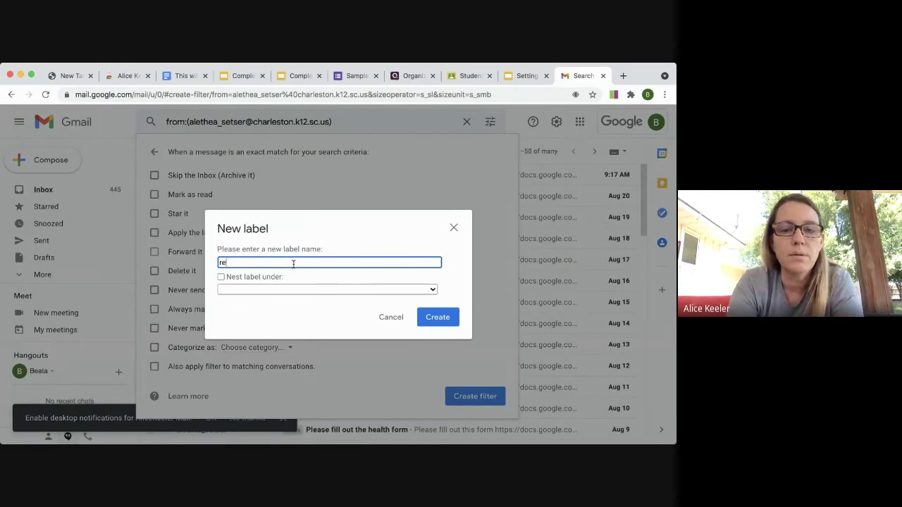
pyautogui.press('BackSpace')
pyautogui.press('BackSpace')
pyautogui.write('Remind')
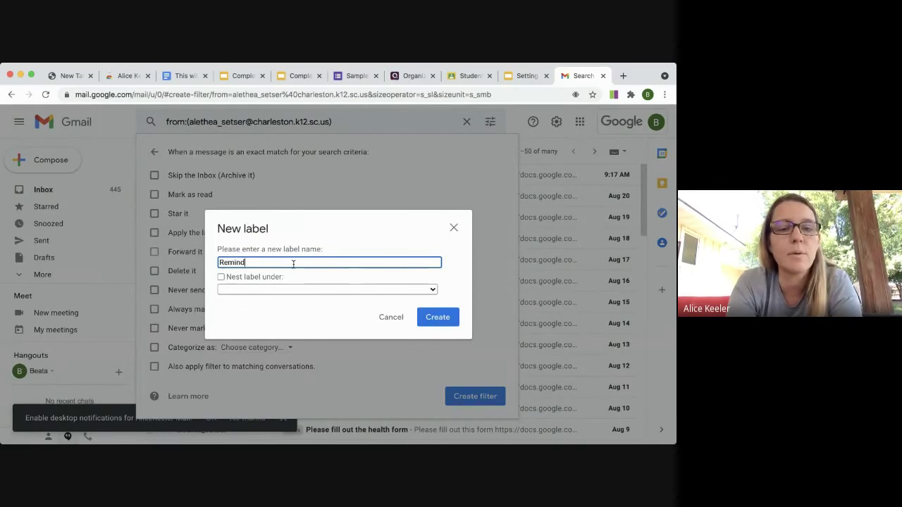
pyautogui.write('ers')
pyautogui.click(442, 318)
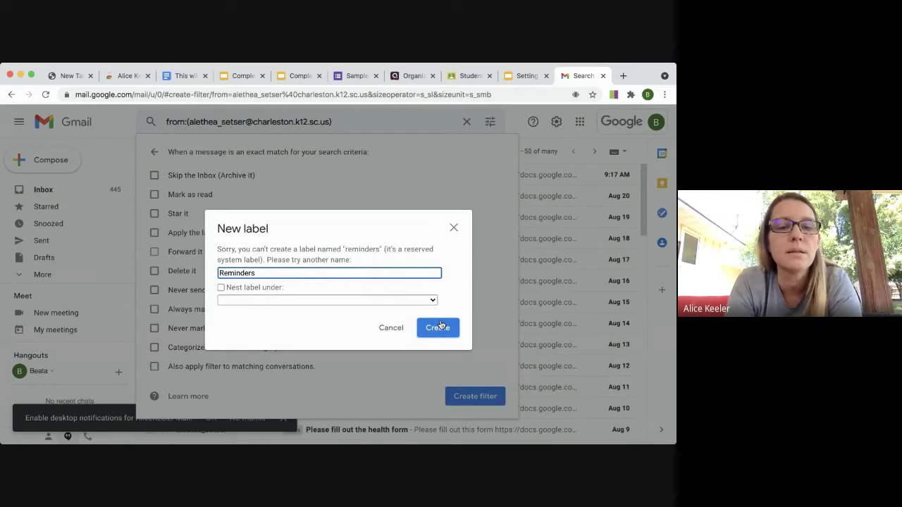
# Step: Replace the label name with "Notification" and create the label for the filter to apply
pyautogui.doubleClick(256, 272)
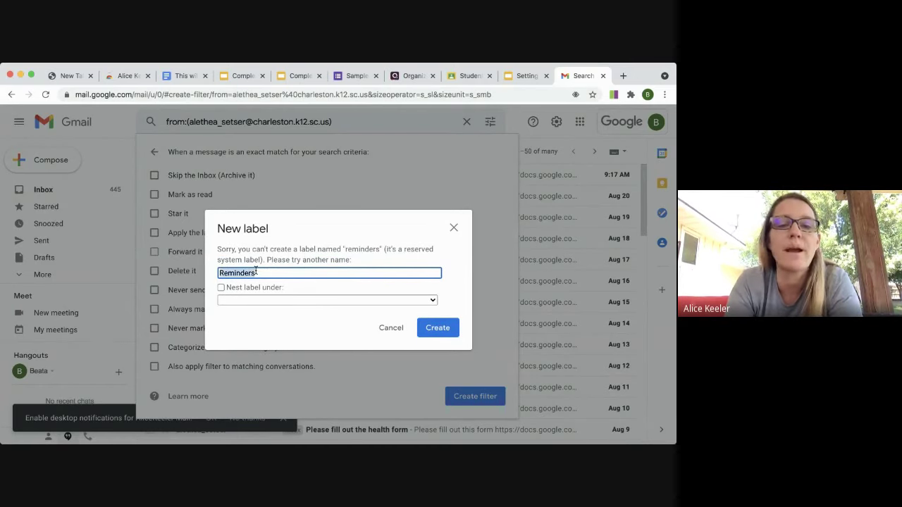
pyautogui.press('BackSpace')
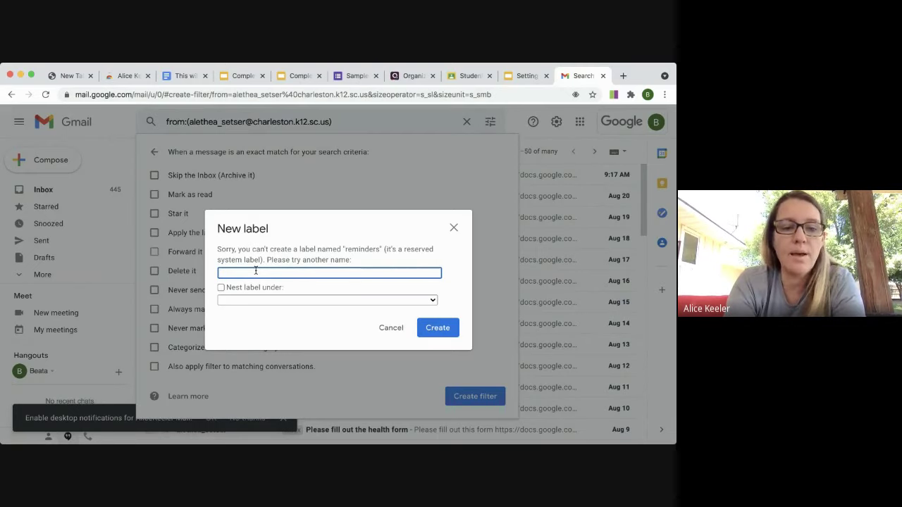
pyautogui.write('Notification')
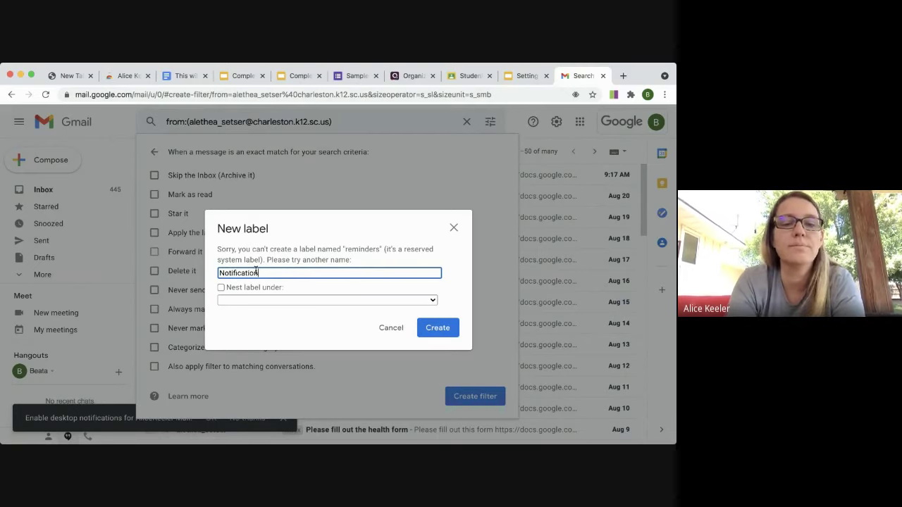
pyautogui.click(438, 329)
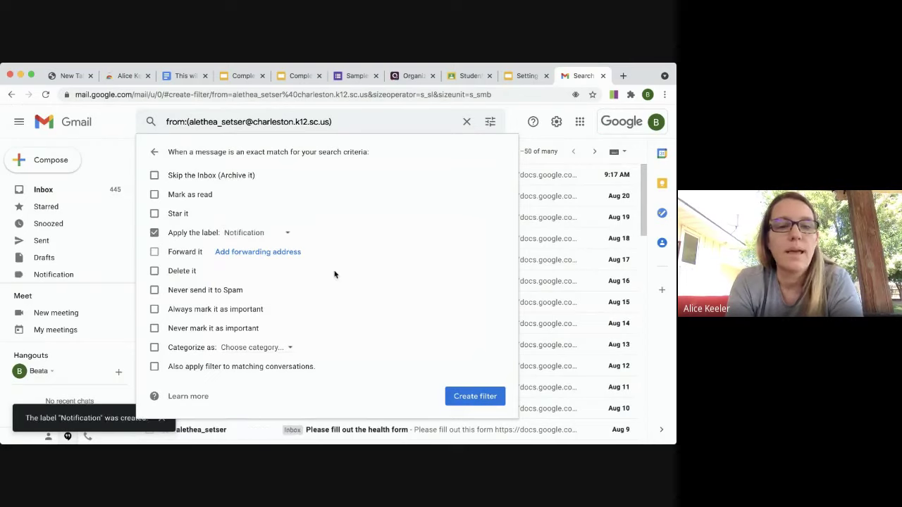
# Step: Create a new label named "Stuff" nested under "Notification" for the filter to apply
pyautogui.click(265, 240)
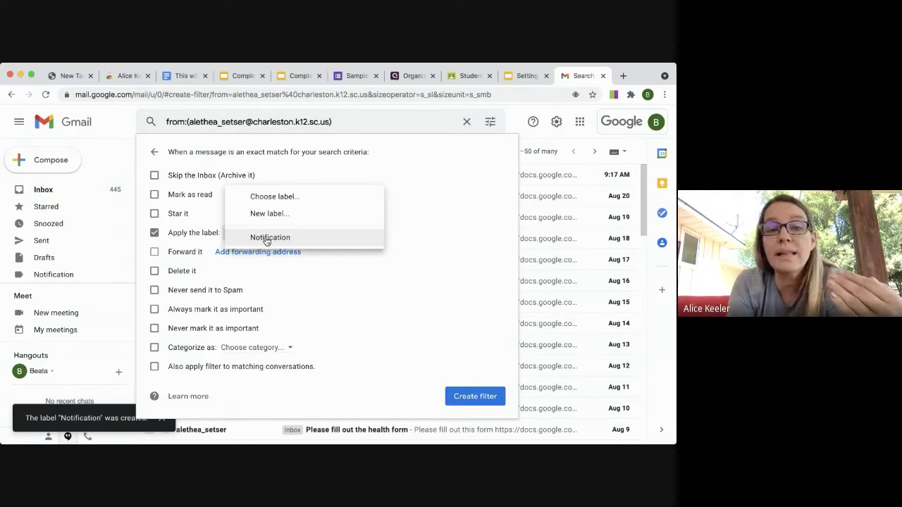
pyautogui.click(268, 214)
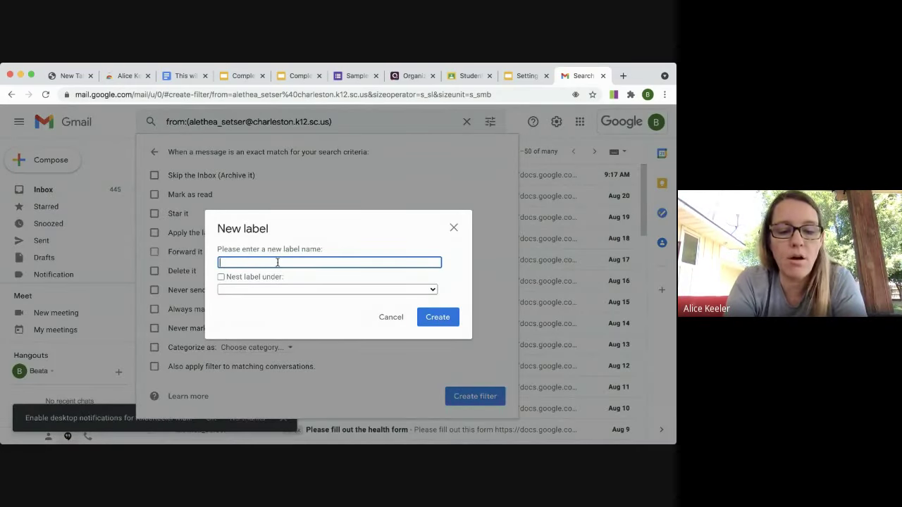
pyautogui.write('Stud')
pyautogui.press('BackSpace')
pyautogui.press('BackSpace')
pyautogui.press('BackSpace')
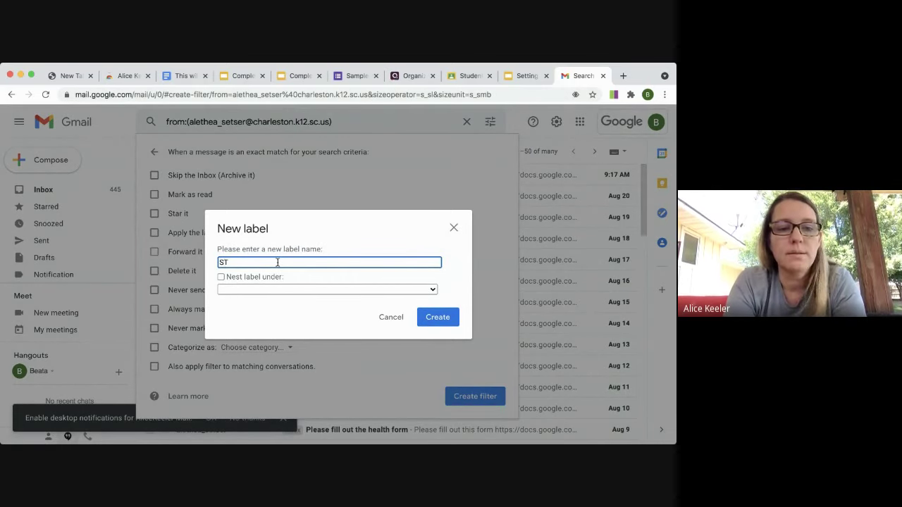
pyautogui.write('tuff')
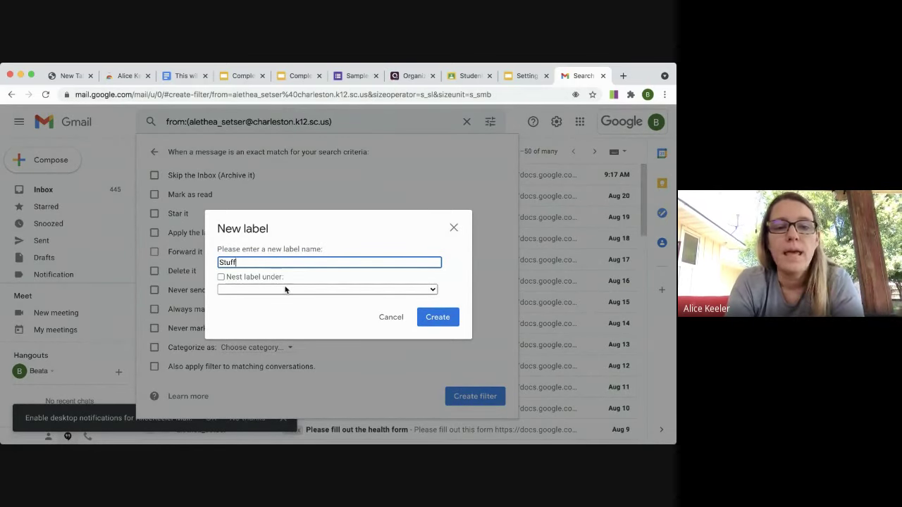
pyautogui.click(284, 288)
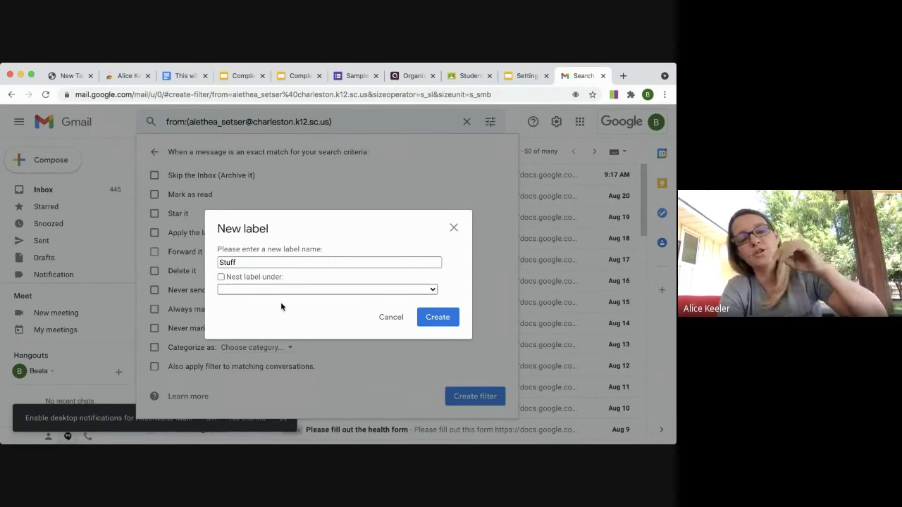
pyautogui.click(281, 302)
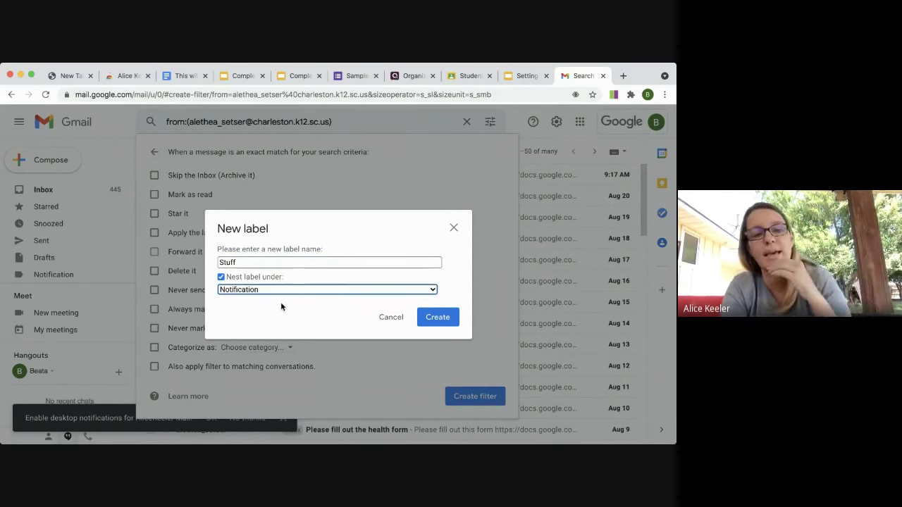
pyautogui.click(424, 317)
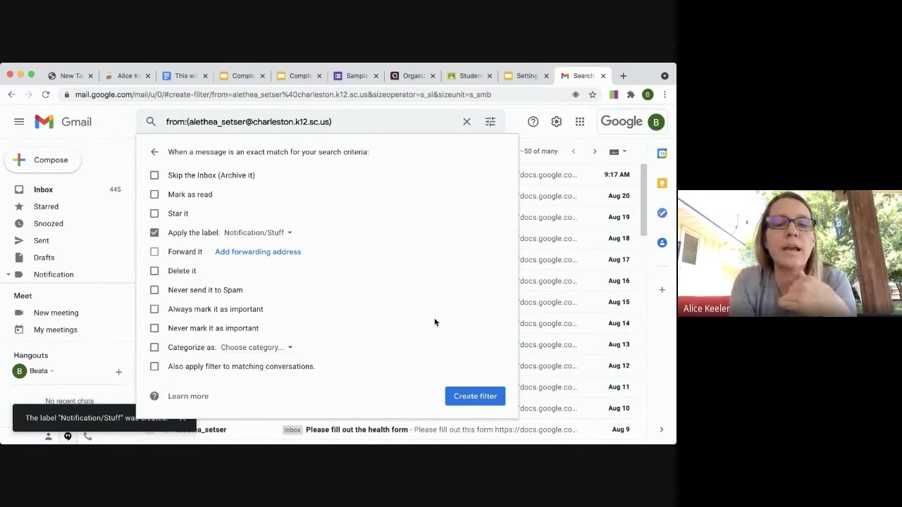
# Step: Have the filter also skip the inbox and apply to matching conversations, and create the filter
pyautogui.click(275, 233)
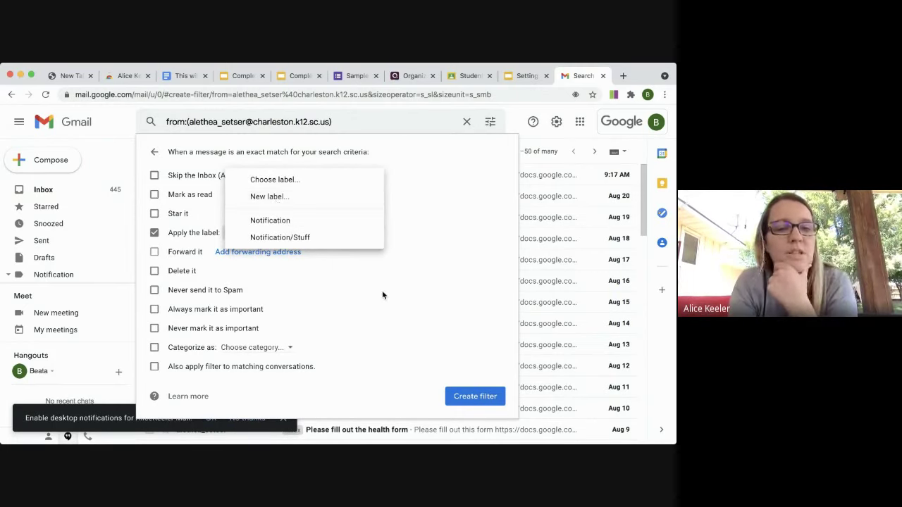
pyautogui.click(404, 315)
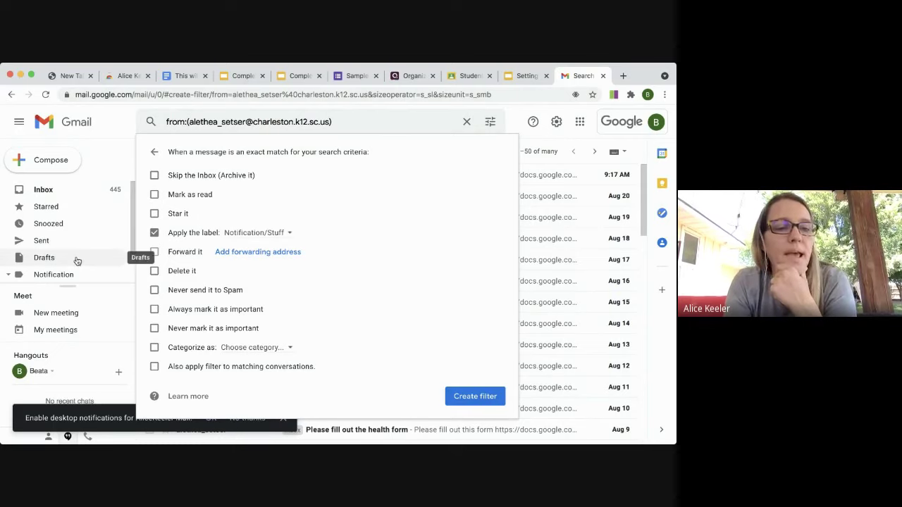
pyautogui.scroll(-2, 77, 261)
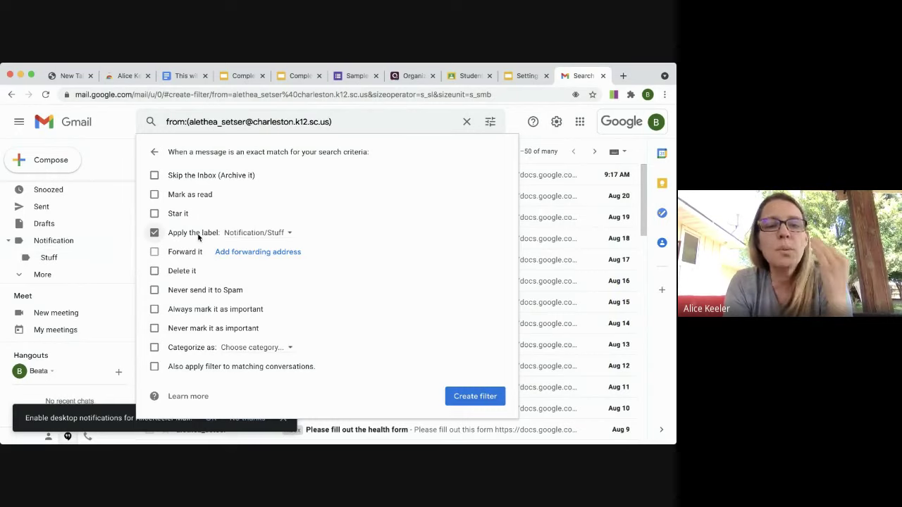
pyautogui.click(181, 175)
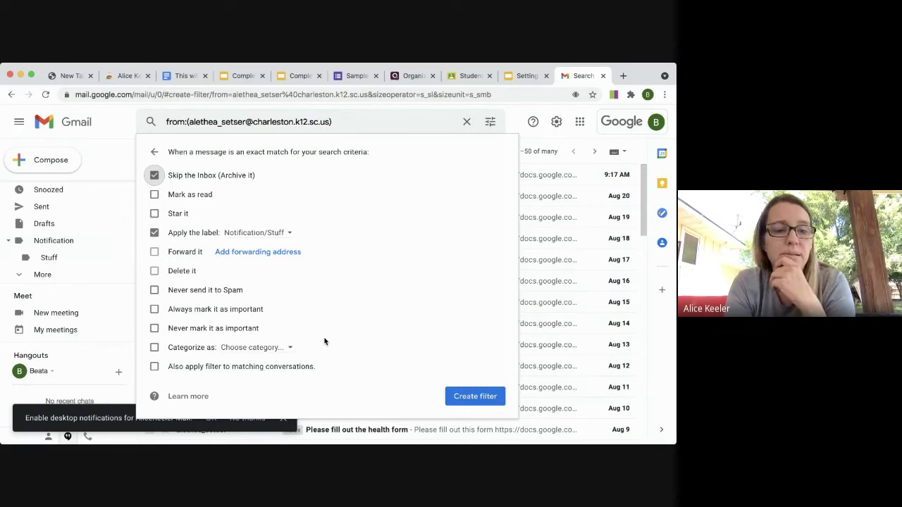
pyautogui.click(214, 369)
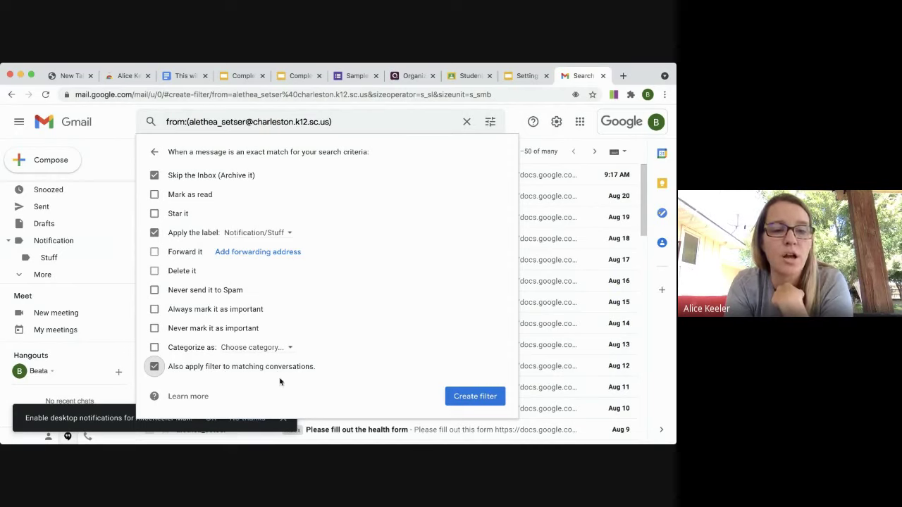
pyautogui.click(470, 400)
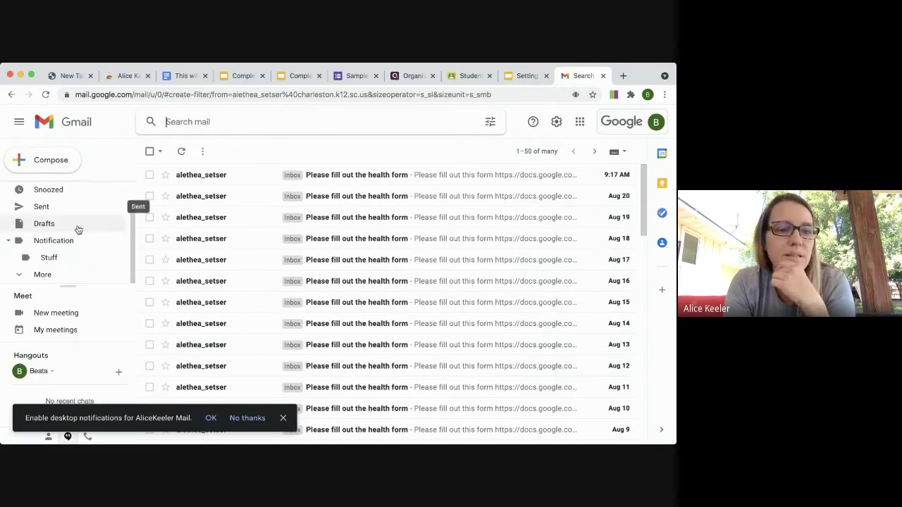
# Step: Open the "Stuff" label nested under "Notification" to view the messages the filter has sorted into it
pyautogui.click(63, 259)
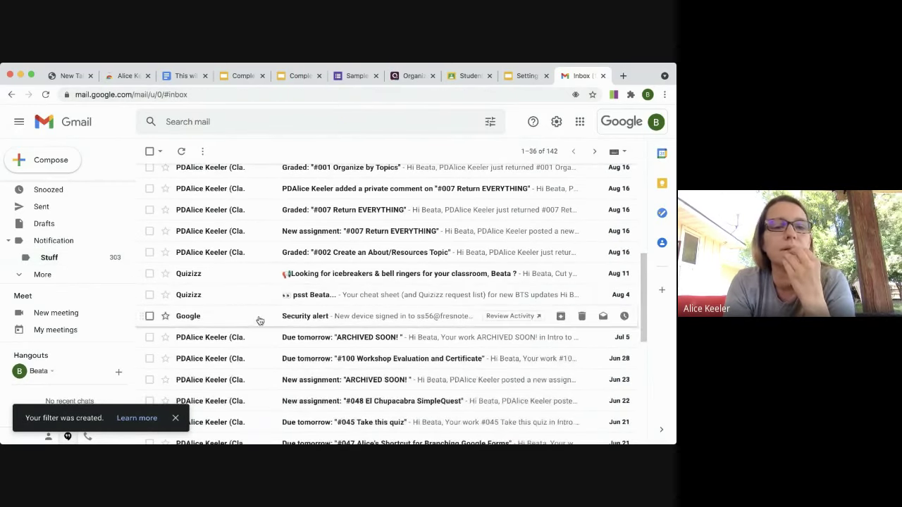
pyautogui.click(50, 258)
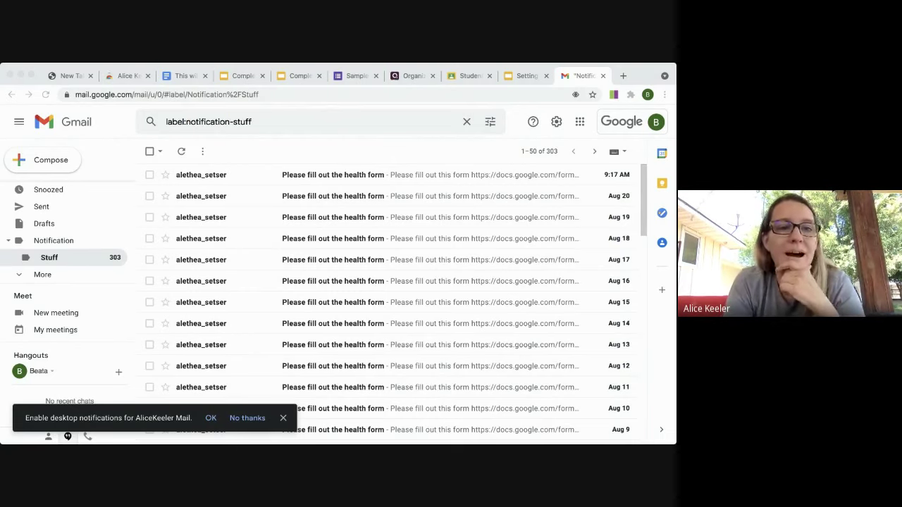
pyautogui.click(101, 117)
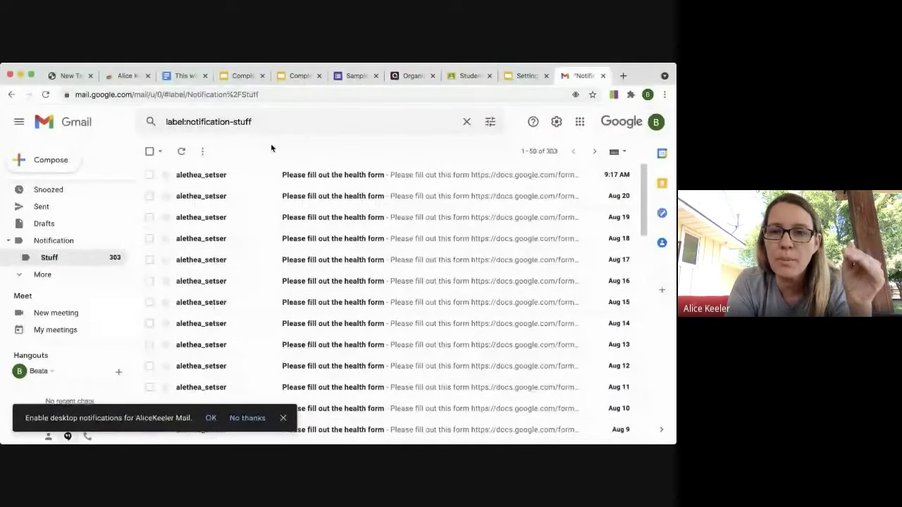
# Step: Review the existing filters in the full mail settings and look at the blank form for creating a new filter
pyautogui.click(564, 127)
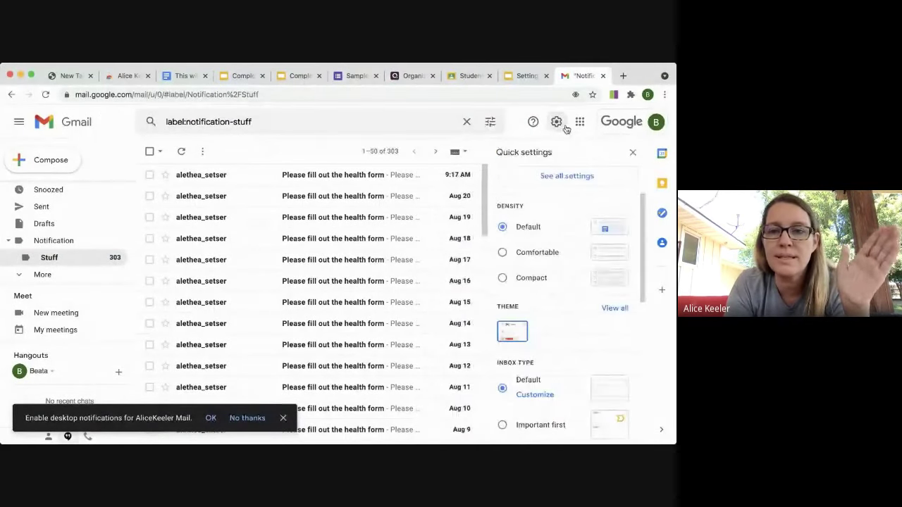
pyautogui.click(561, 178)
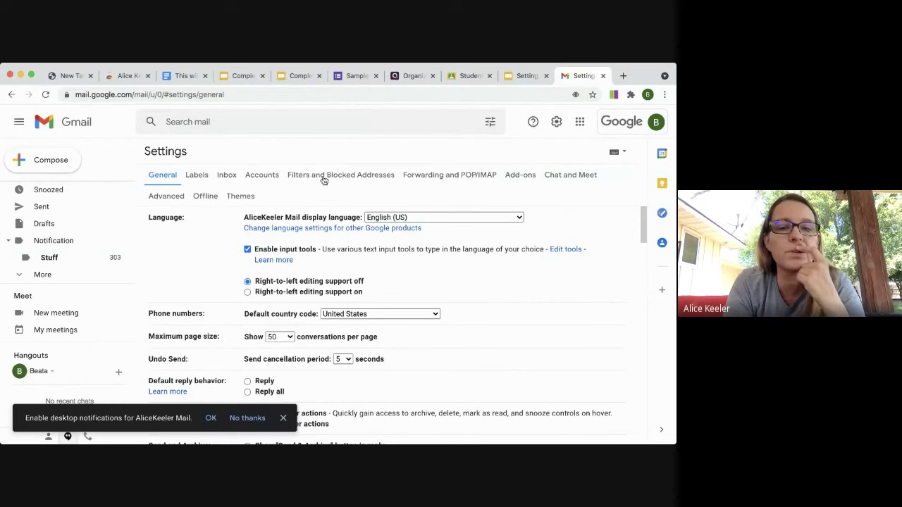
pyautogui.click(356, 181)
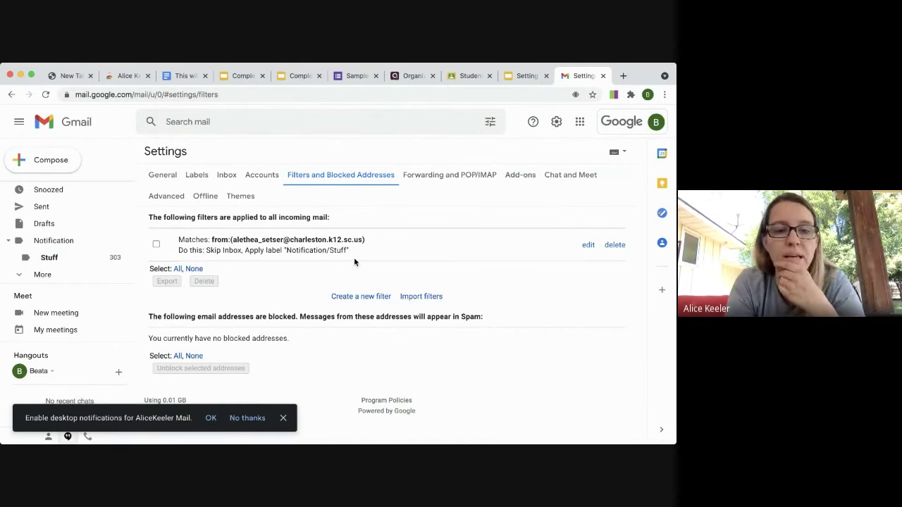
pyautogui.click(361, 297)
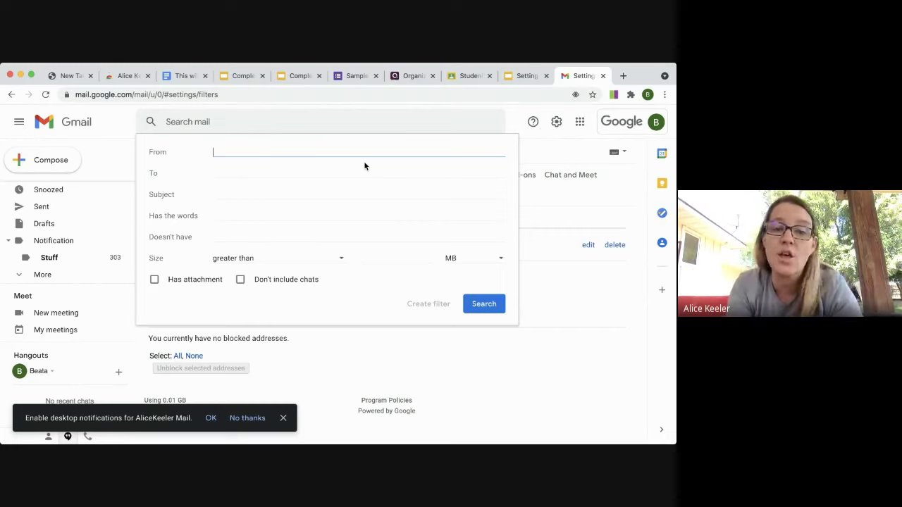
pyautogui.click(627, 342)
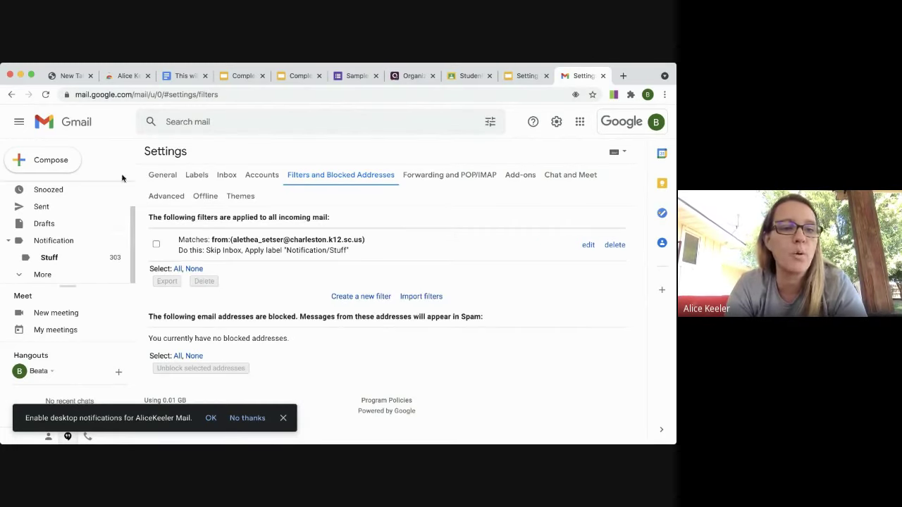
# Step: Return to the inbox and reopen the Filters and Blocked Addresses settings from there
pyautogui.scroll(2, 89, 216)
pyautogui.click(66, 198)
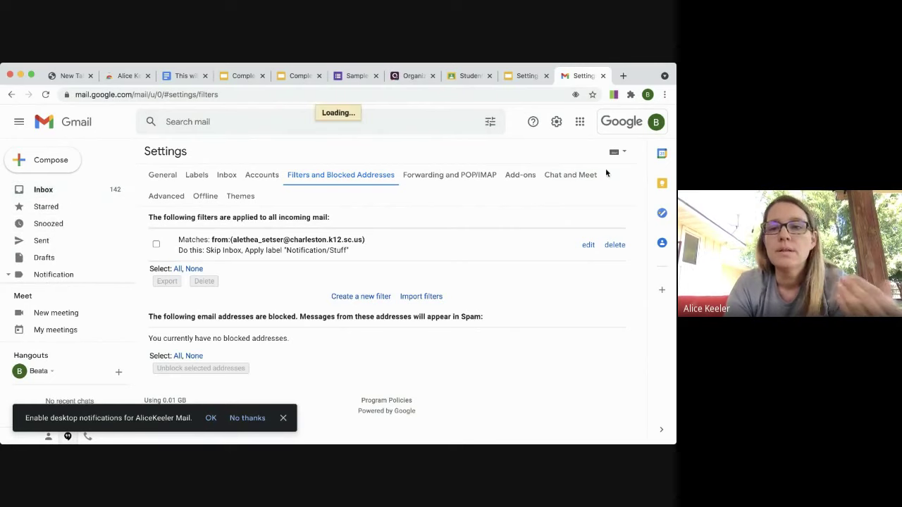
pyautogui.click(556, 121)
pyautogui.click(556, 176)
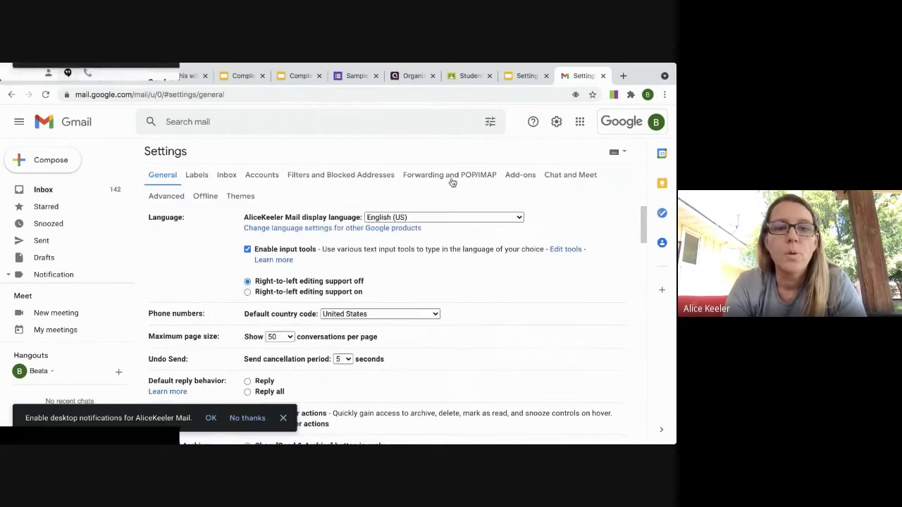
pyautogui.click(335, 176)
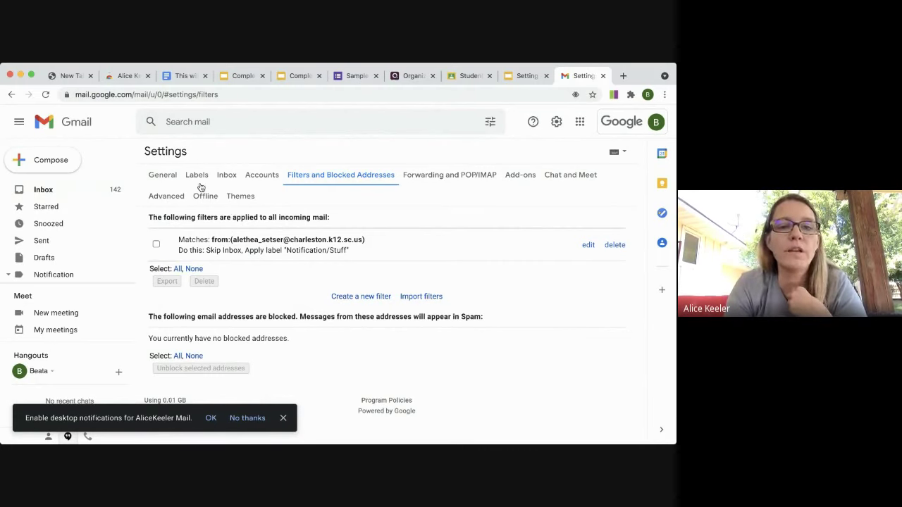
# Step: Review the label settings and create a new top-level label named "Classroom"
pyautogui.press('super+equal')
pyautogui.press('super+equal')
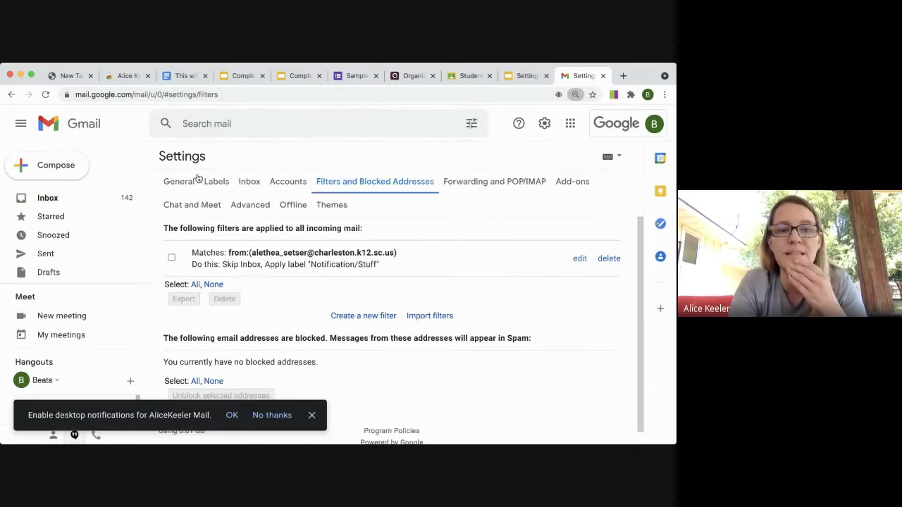
pyautogui.click(253, 195)
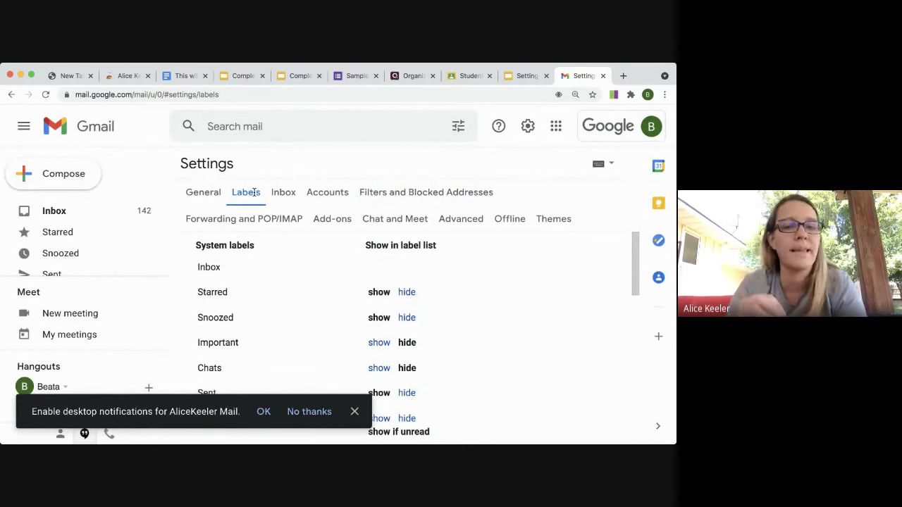
pyautogui.scroll(-4, 377, 354)
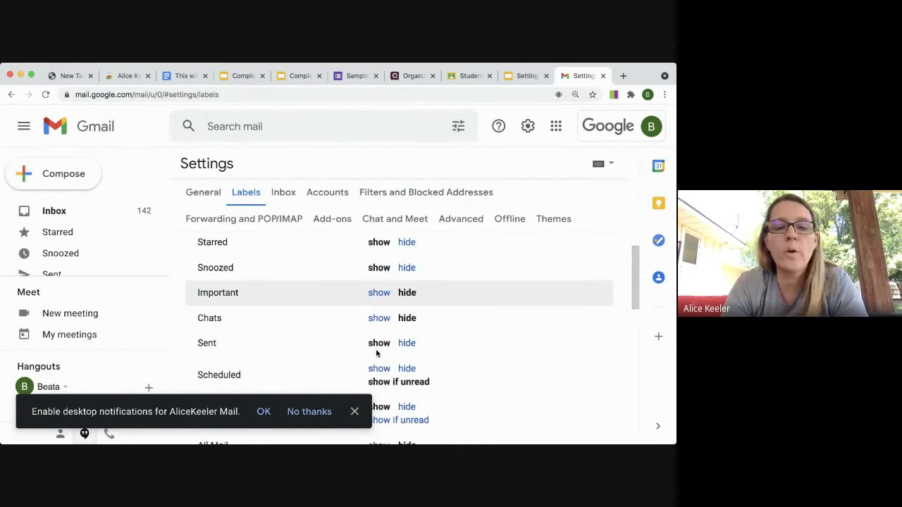
pyautogui.scroll(-2, 377, 352)
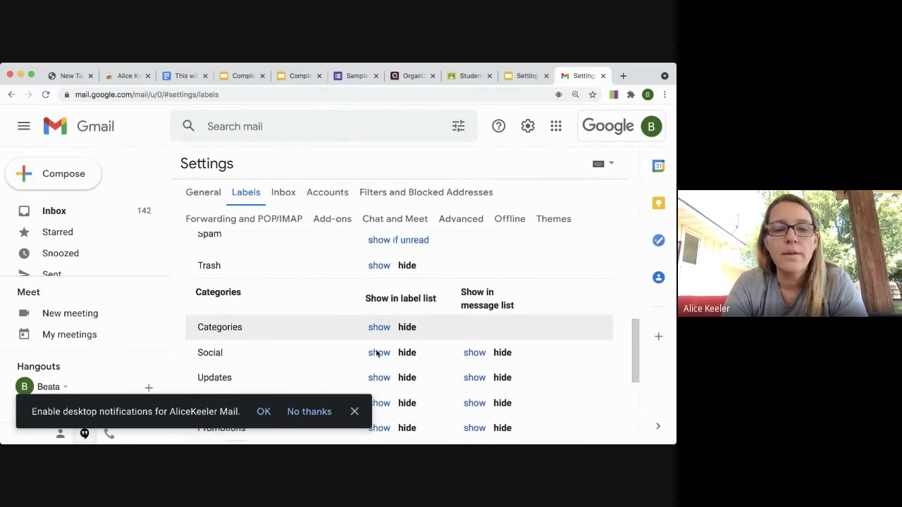
pyautogui.scroll(4, 374, 351)
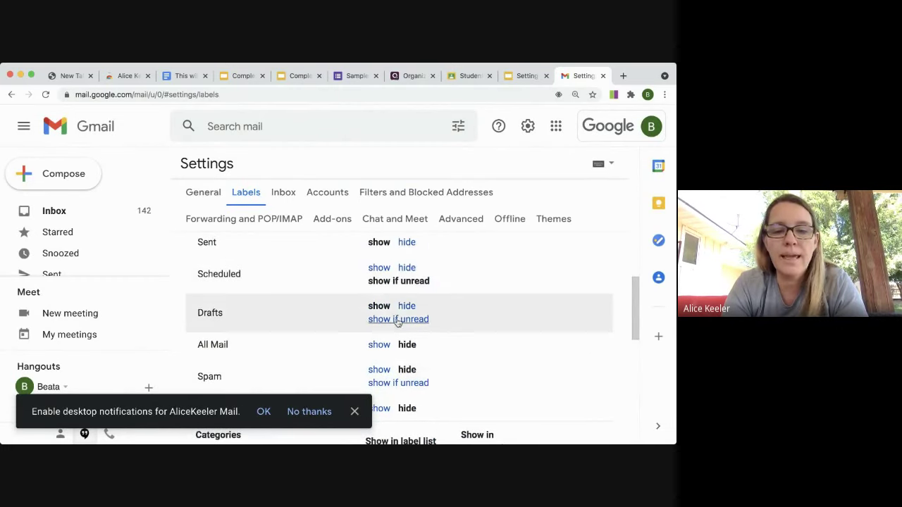
pyautogui.scroll(1, 397, 312)
pyautogui.scroll(-5, 397, 314)
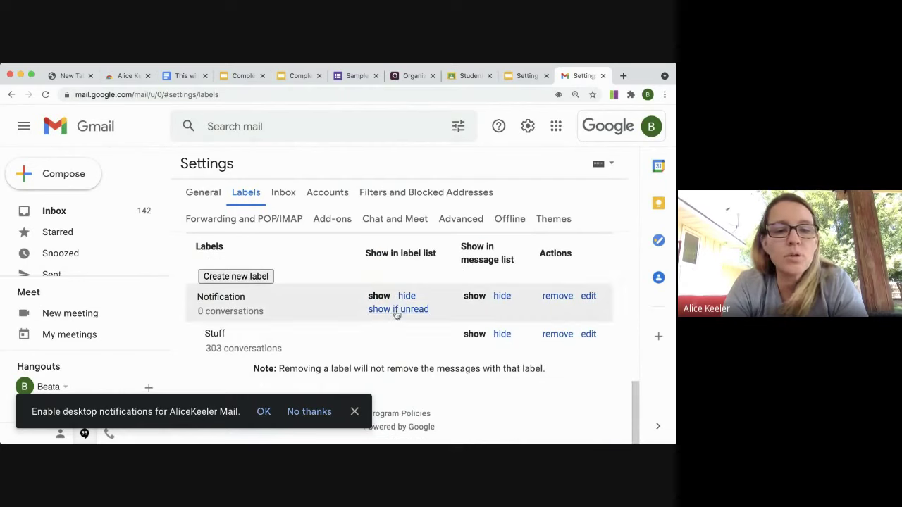
pyautogui.click(237, 277)
pyautogui.write('Classroom')
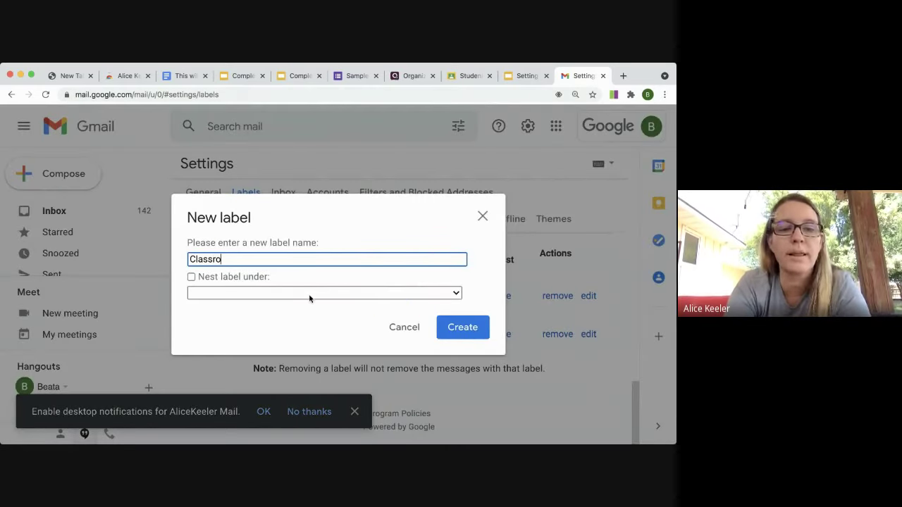
pyautogui.click(456, 328)
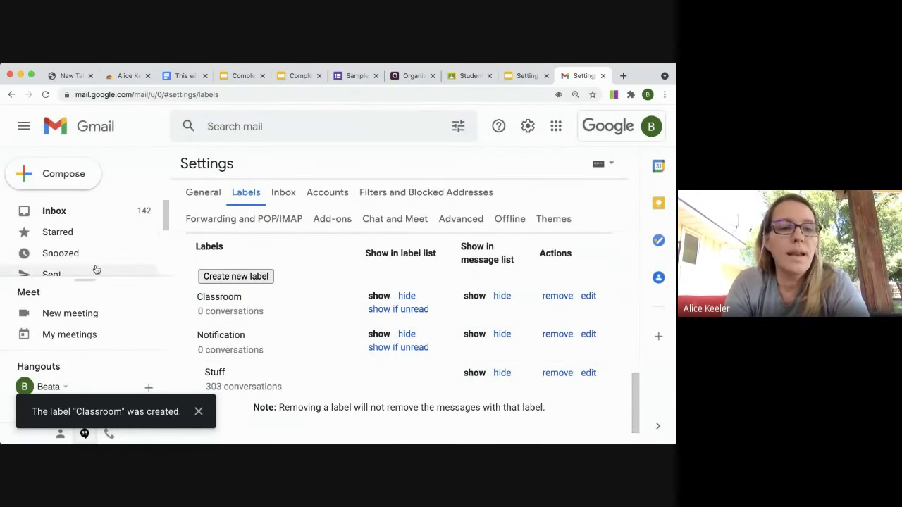
# Step: From the inbox, start a filter for the subject "added a private comment" that stars messages and also applies to matching conversations
pyautogui.click(71, 212)
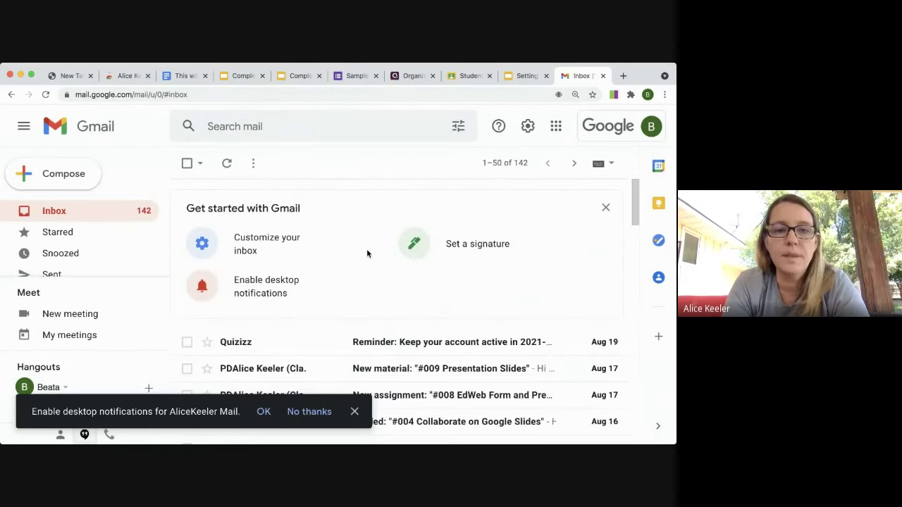
pyautogui.click(459, 129)
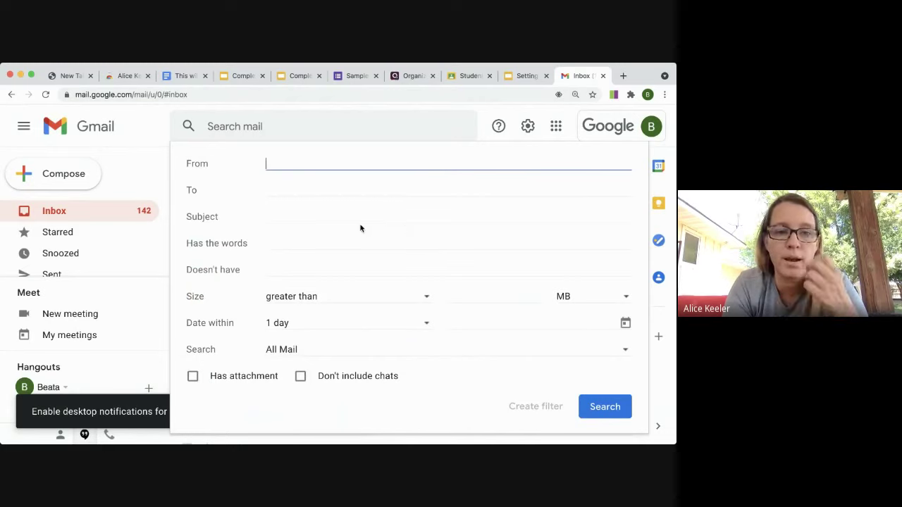
pyautogui.click(310, 217)
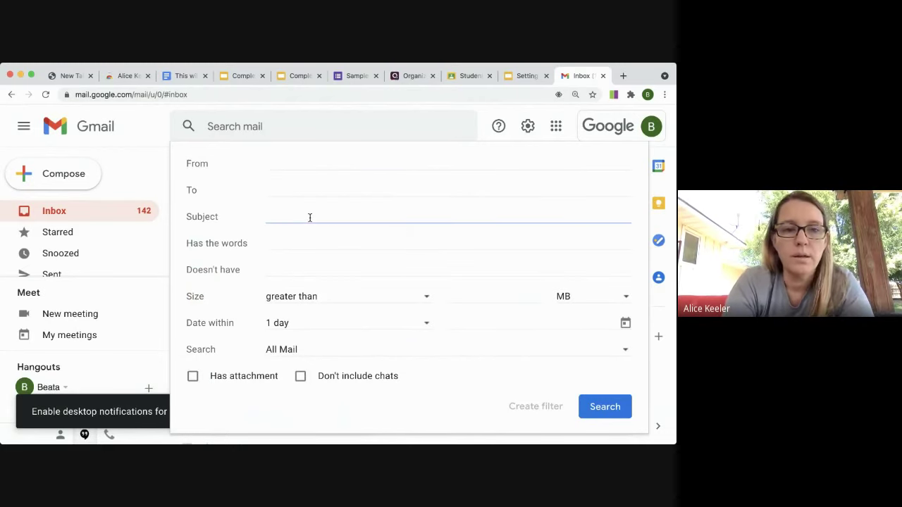
pyautogui.write('added a p')
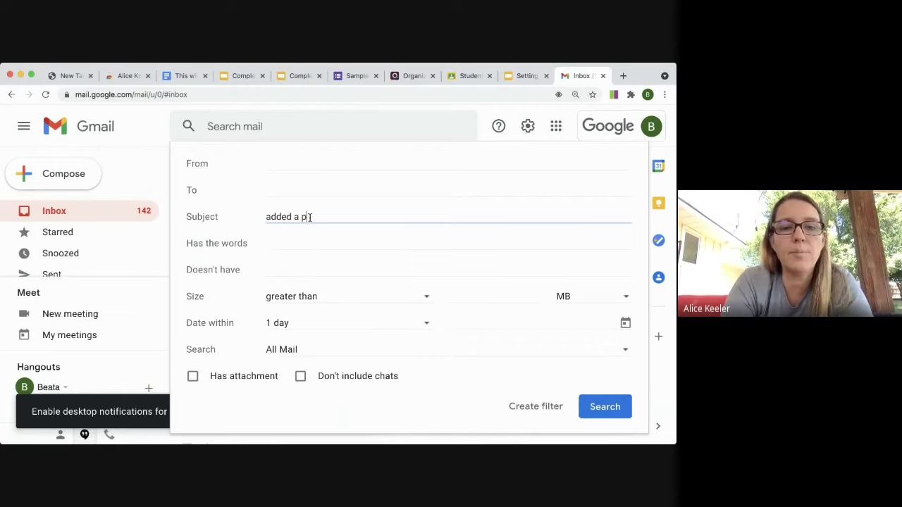
pyautogui.write('rivate comment')
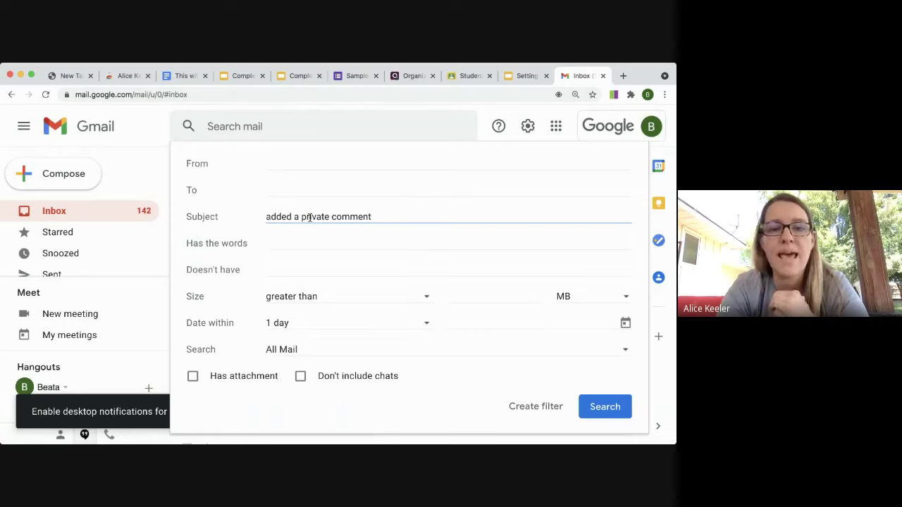
pyautogui.moveTo(219, 217); pyautogui.dragTo(183, 221)
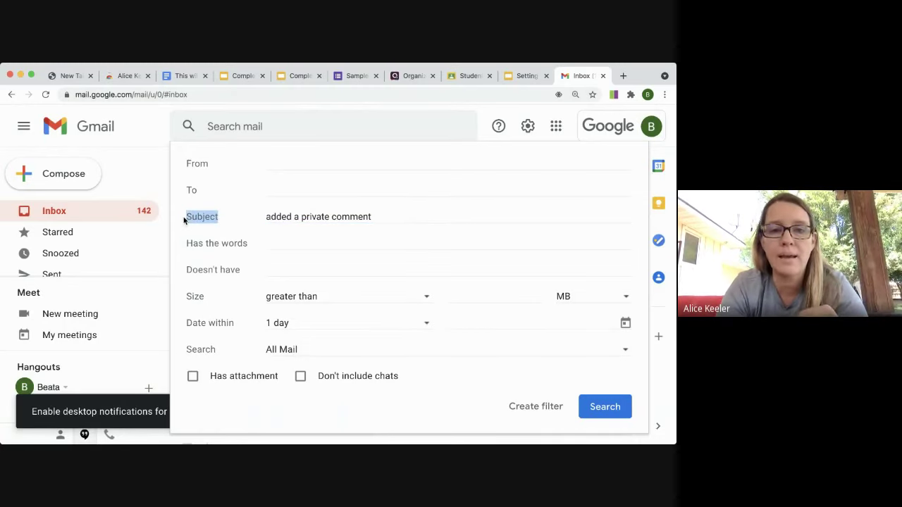
pyautogui.click(547, 406)
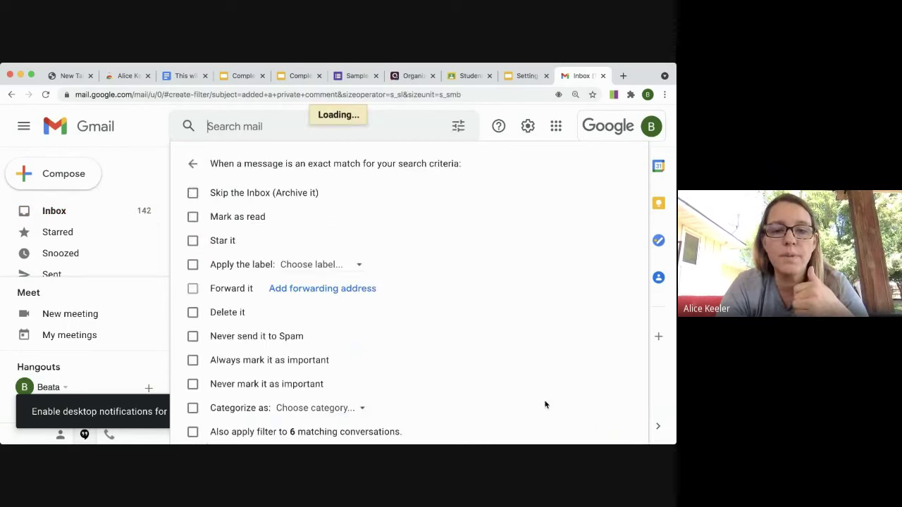
pyautogui.click(193, 432)
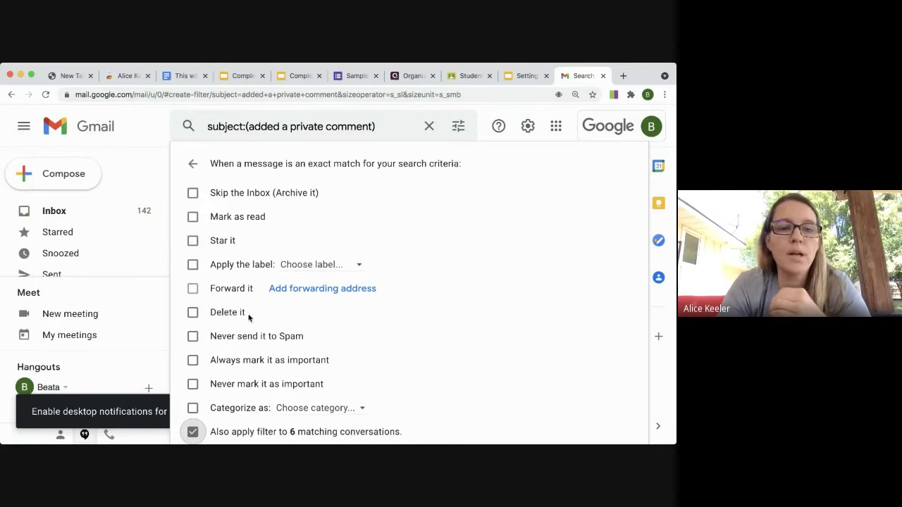
pyautogui.click(225, 243)
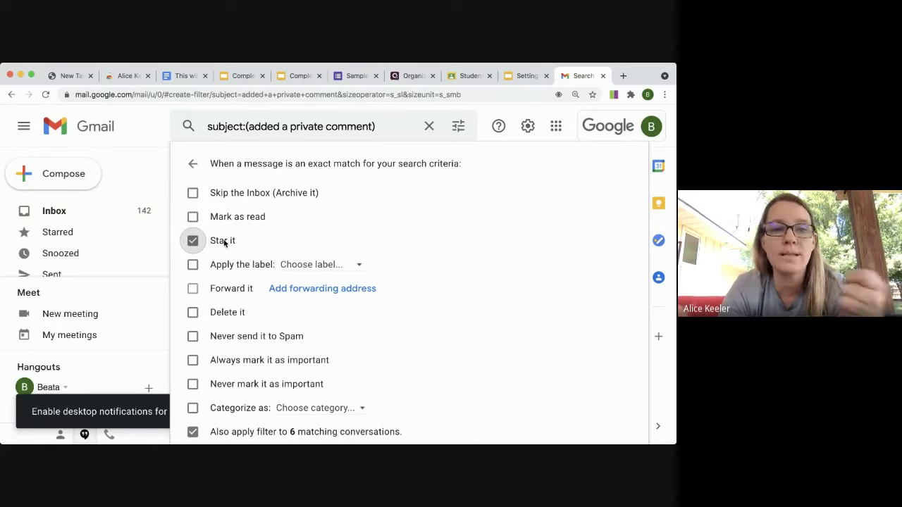
# Step: Create a new label "Private Comments" nested under "Classroom" for the filter to apply
pyautogui.click(305, 267)
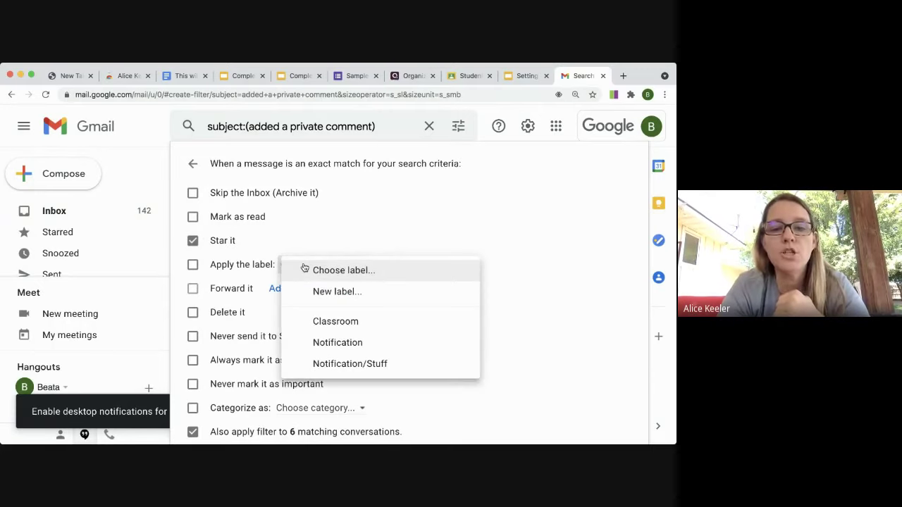
pyautogui.click(347, 296)
pyautogui.write('Pr')
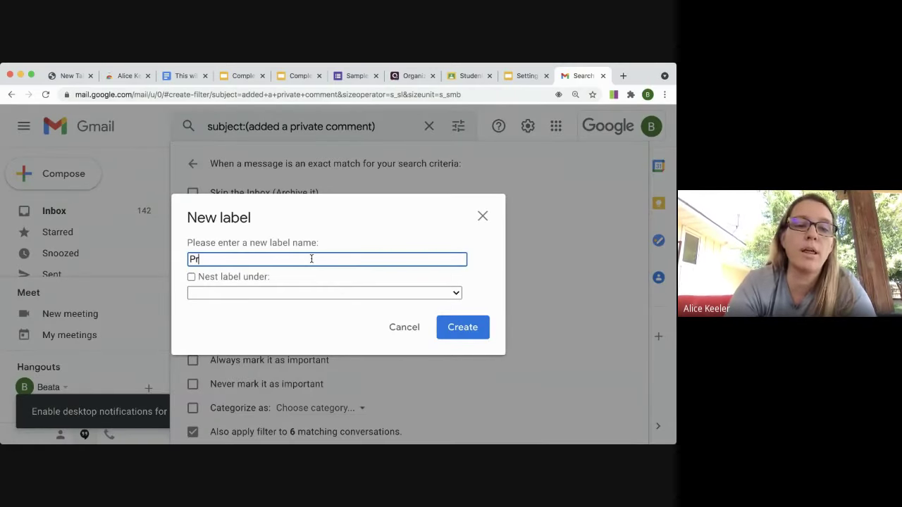
pyautogui.write('ivate Comments')
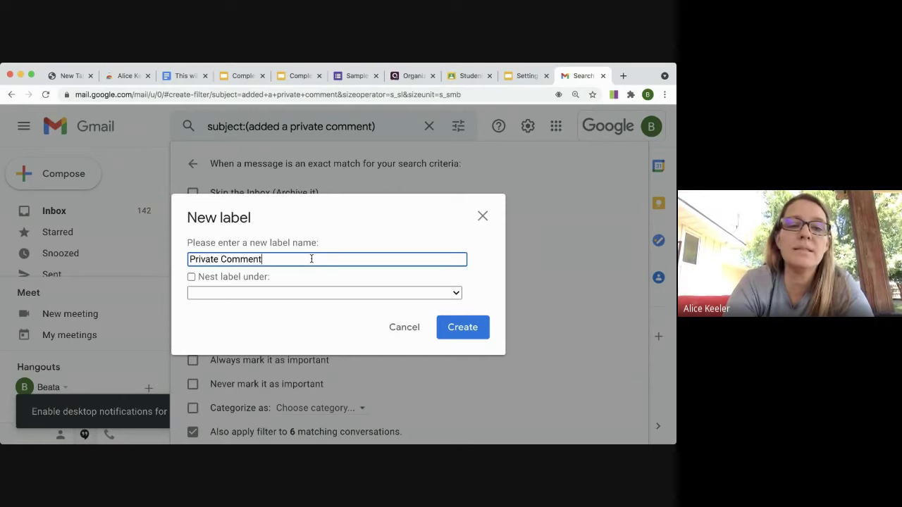
pyautogui.click(308, 293)
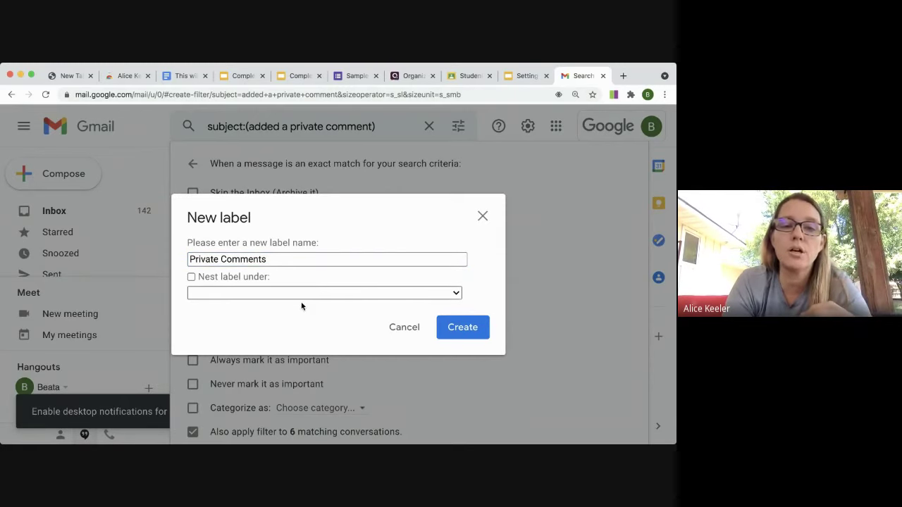
pyautogui.click(304, 307)
pyautogui.click(460, 333)
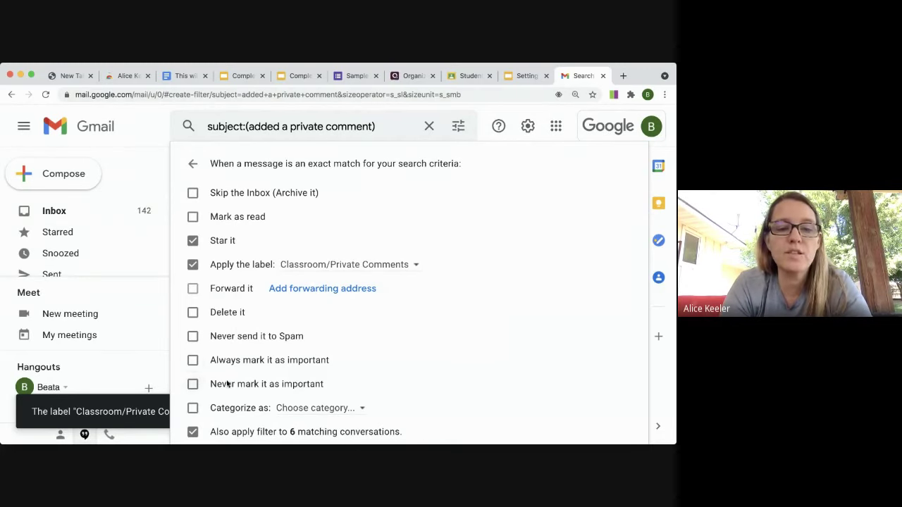
# Step: Set the filter to never mark messages as important and create it
pyautogui.click(192, 384)
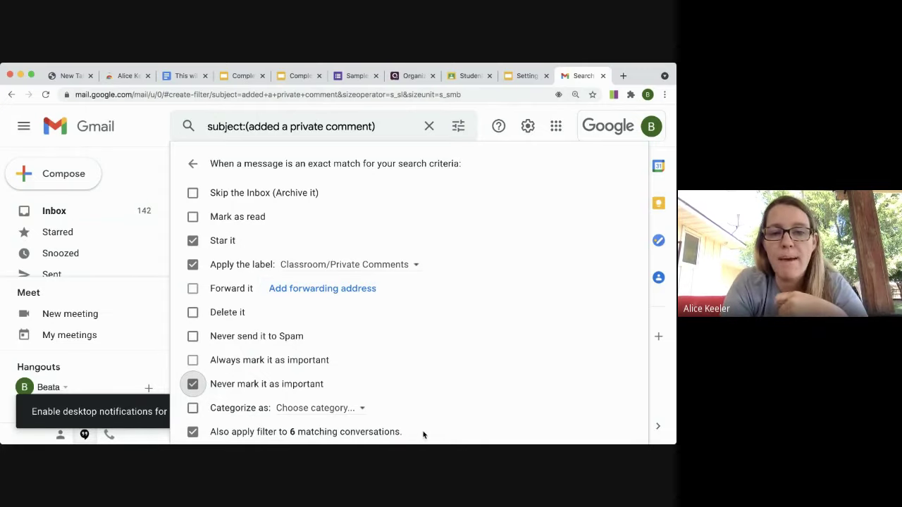
pyautogui.click(411, 264)
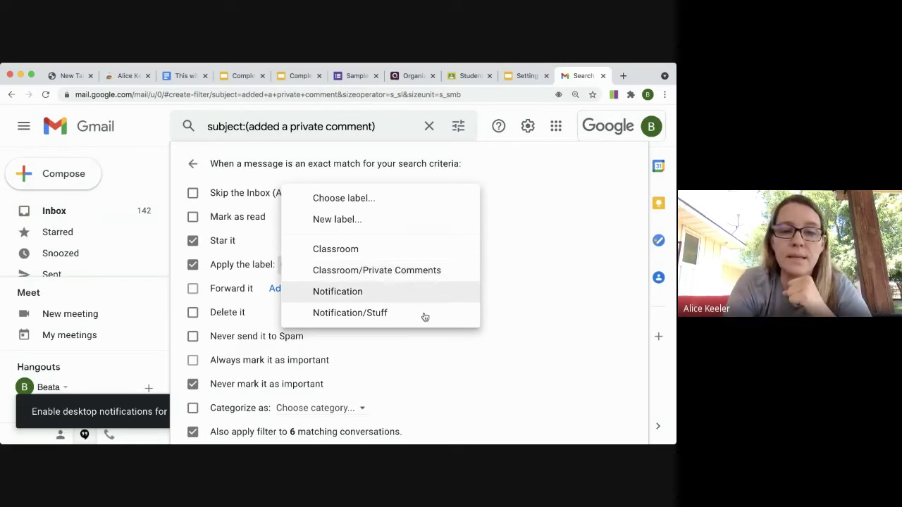
pyautogui.click(487, 389)
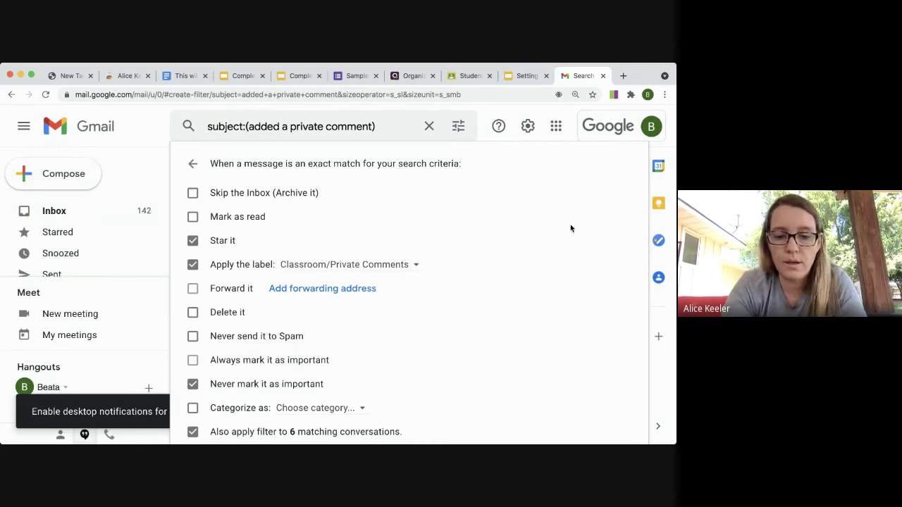
pyautogui.press('super+minus')
pyautogui.click(475, 397)
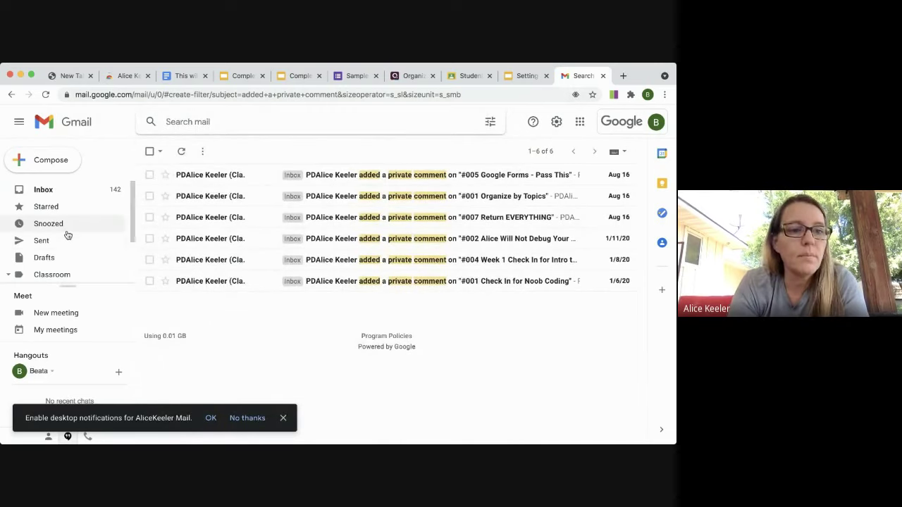
# Step: Open the "Private Comments" label nested under "Classroom" to view the messages the filter has sorted into it
pyautogui.scroll(-2, 67, 235)
pyautogui.scroll(1, 67, 235)
pyautogui.scroll(-1, 67, 234)
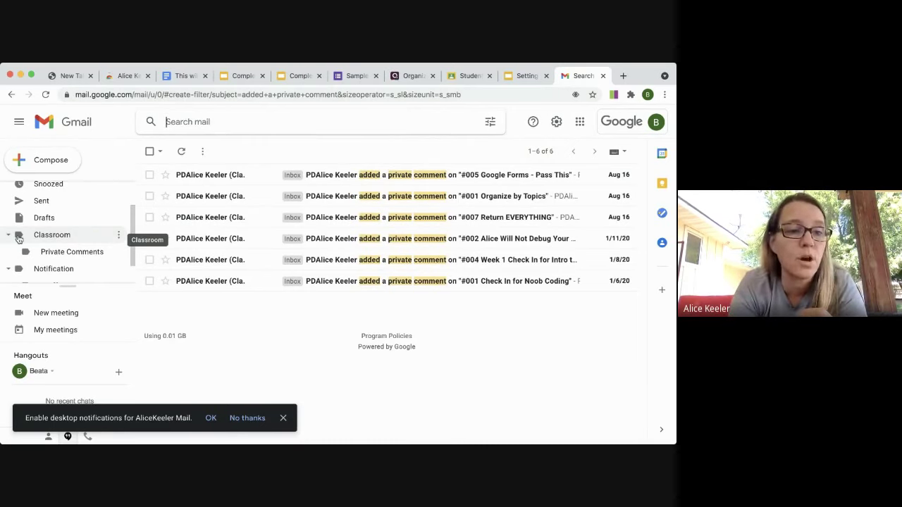
pyautogui.click(57, 237)
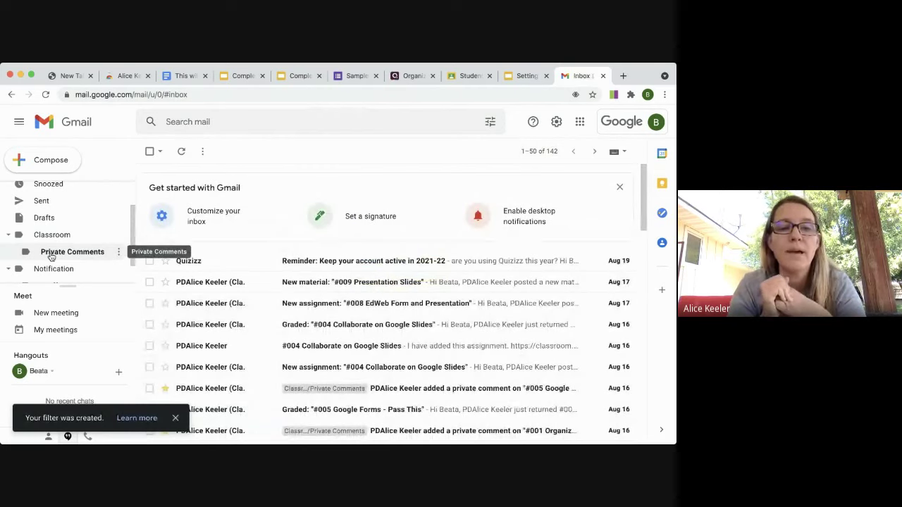
pyautogui.click(52, 254)
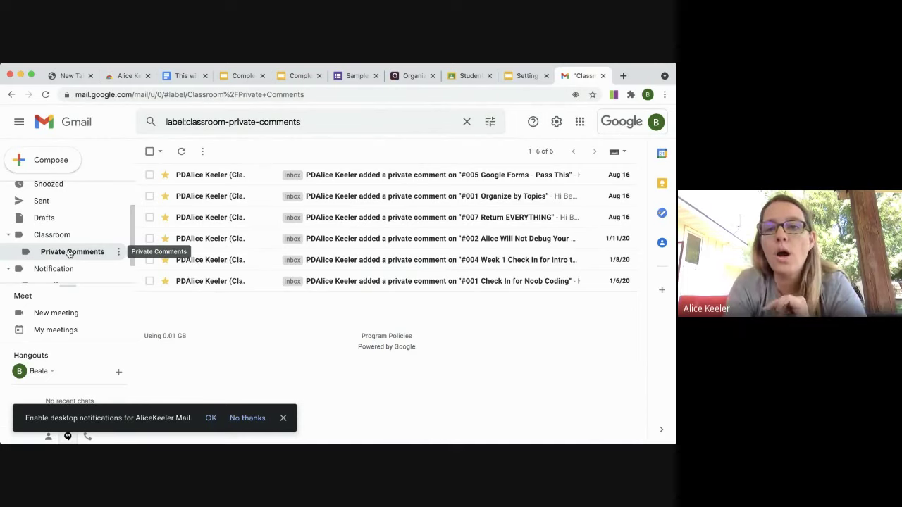
# Step: Open the full mail settings and review the list of filters and blocked addresses
pyautogui.click(556, 123)
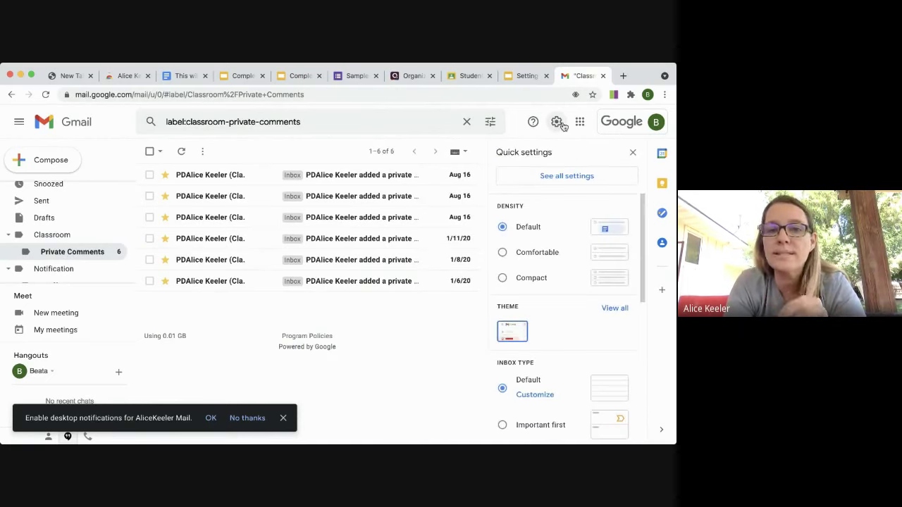
pyautogui.click(530, 181)
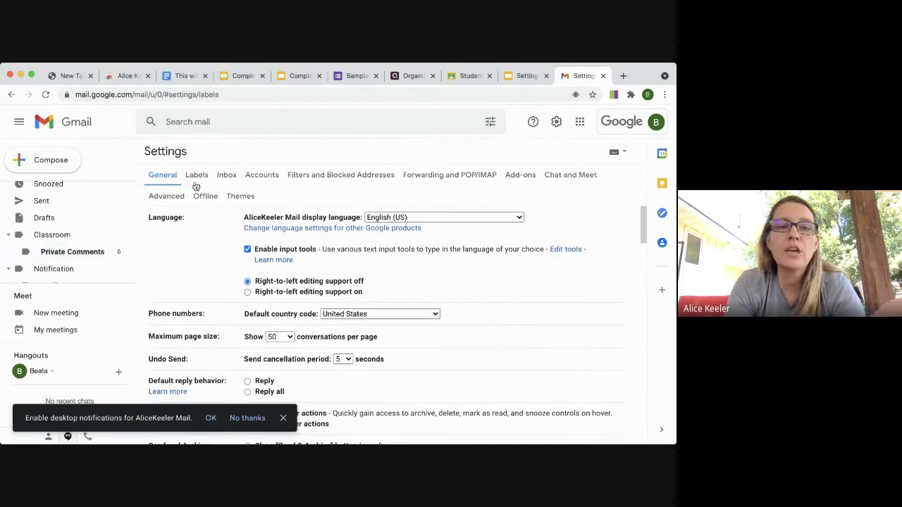
pyautogui.click(196, 182)
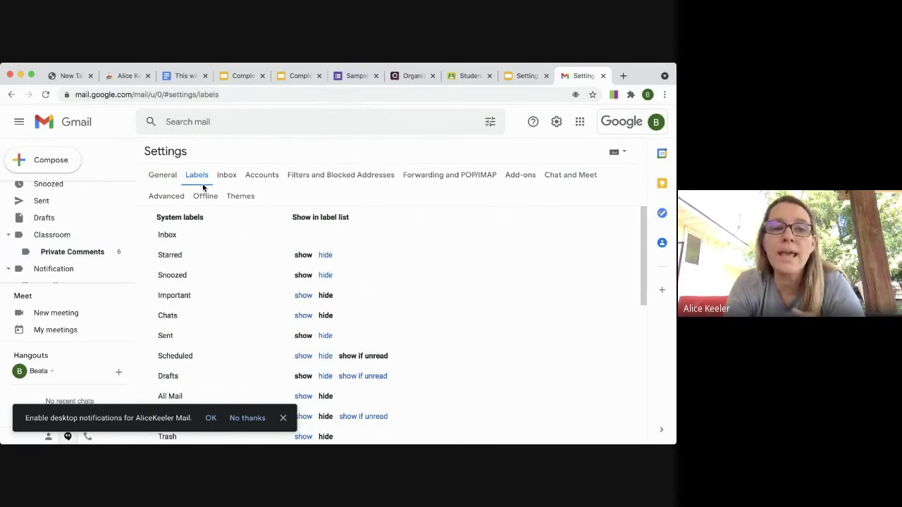
pyautogui.click(314, 176)
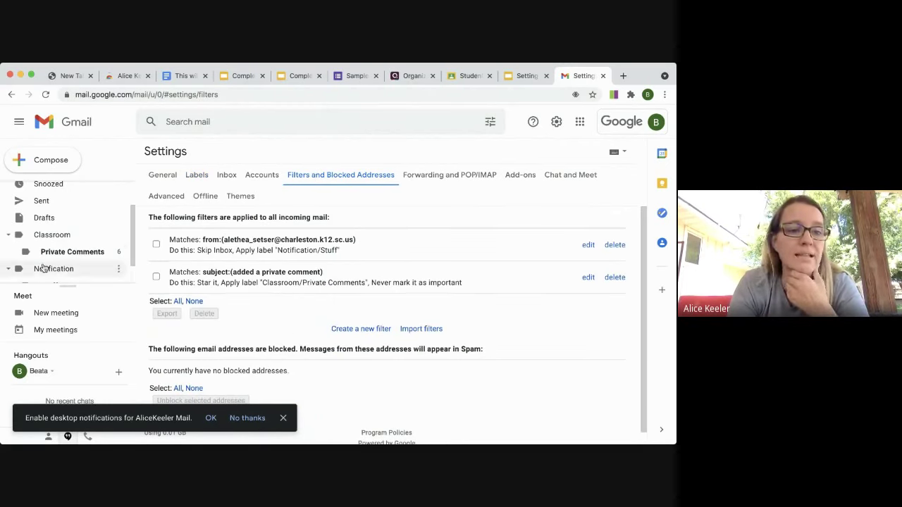
# Step: Look at the labelled messages in the inbox and reopen the "Private Comments" label
pyautogui.scroll(2, 43, 257)
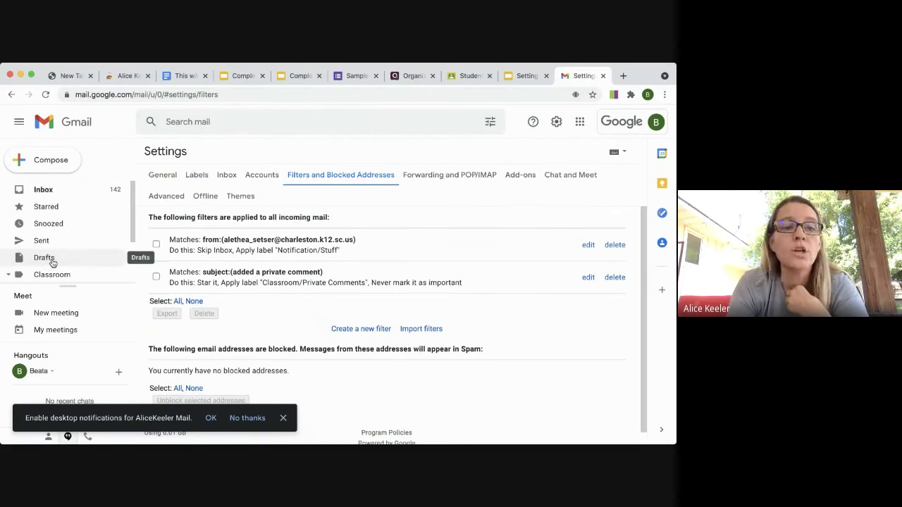
pyautogui.click(69, 192)
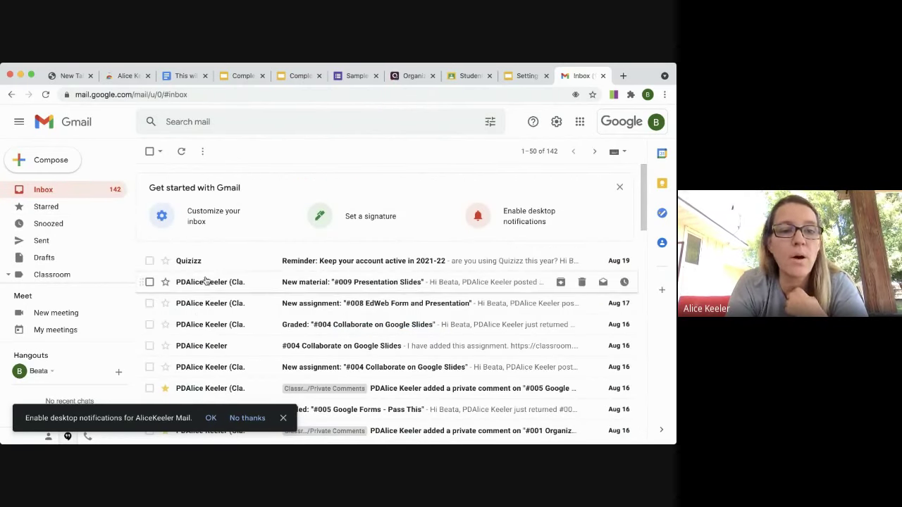
pyautogui.scroll(-2, 63, 258)
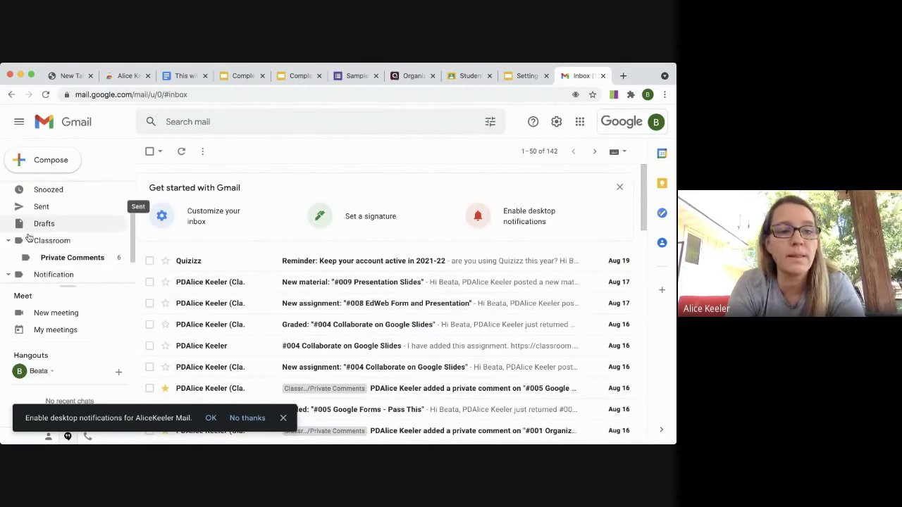
pyautogui.click(71, 257)
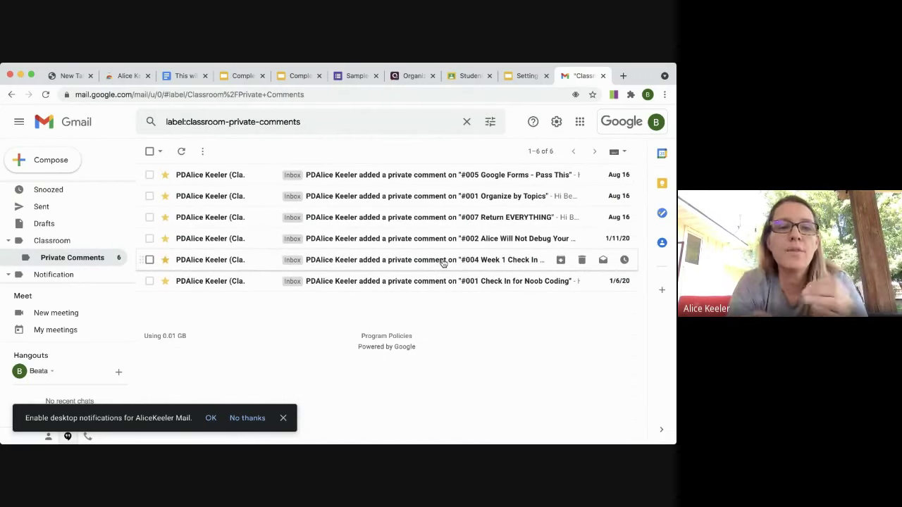
# Step: Examine the available inbox types in the quick settings
pyautogui.click(556, 122)
pyautogui.scroll(-3, 584, 357)
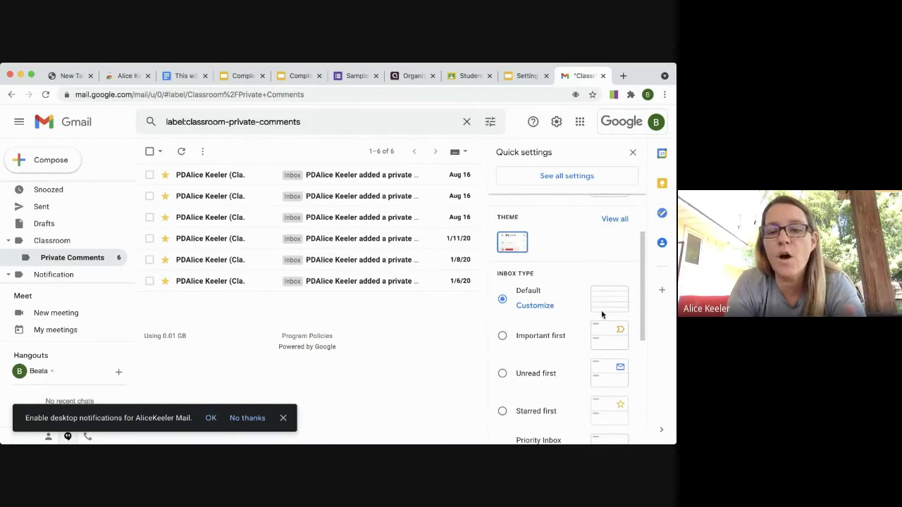
pyautogui.scroll(-1, 582, 317)
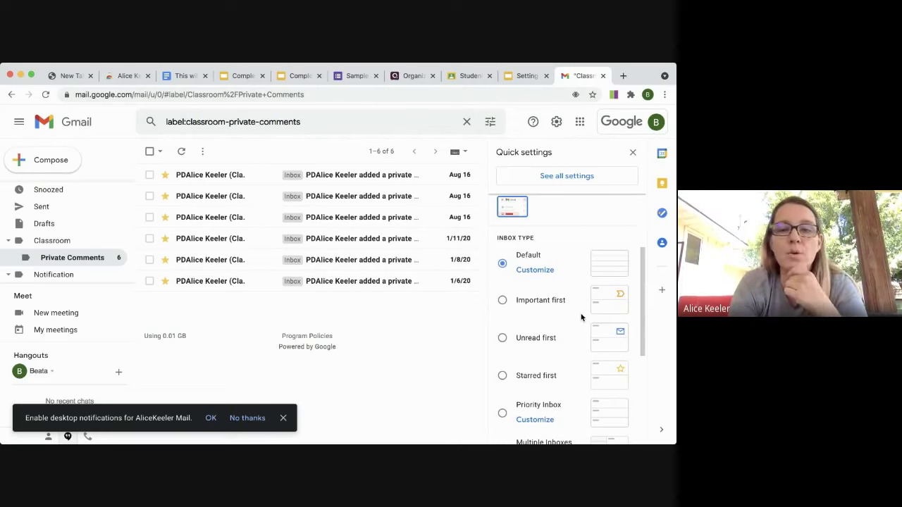
# Step: Return to the inbox, close the quick settings and dismiss the "Get started with Gmail" card
pyautogui.scroll(2, 74, 212)
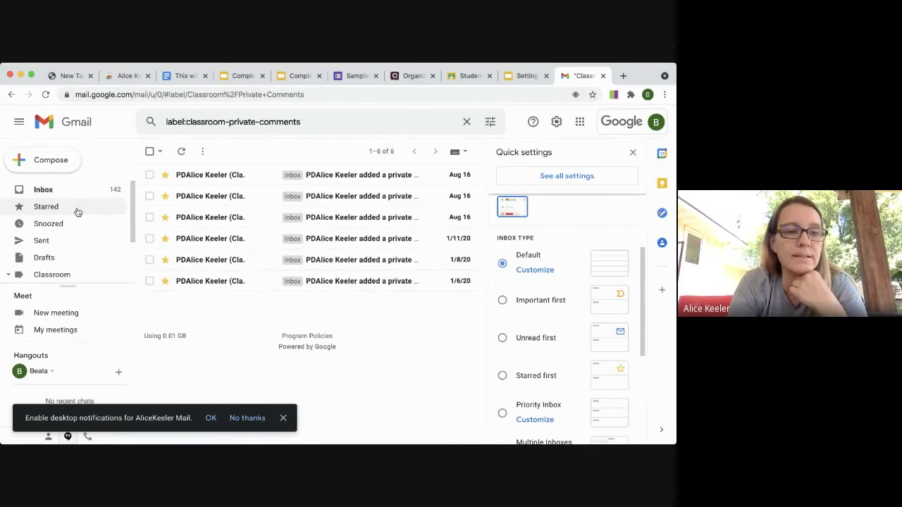
pyautogui.click(44, 189)
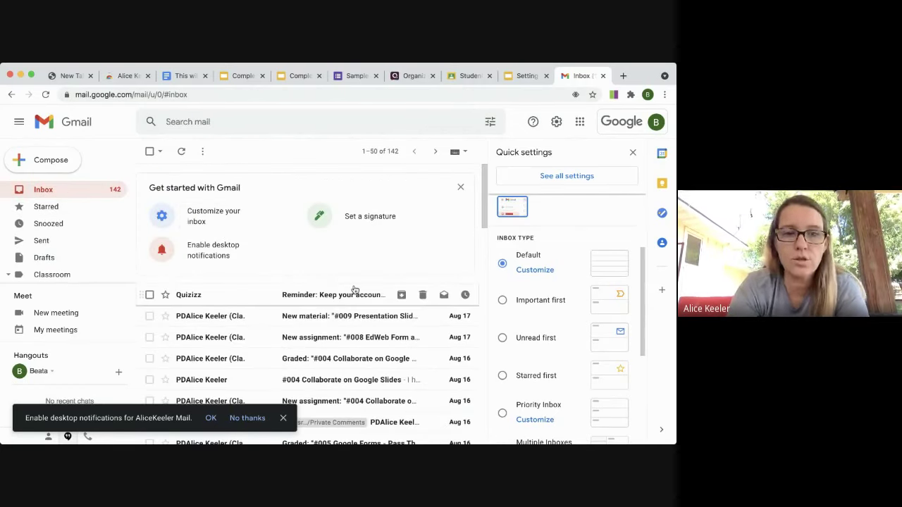
pyautogui.click(633, 154)
pyautogui.click(619, 186)
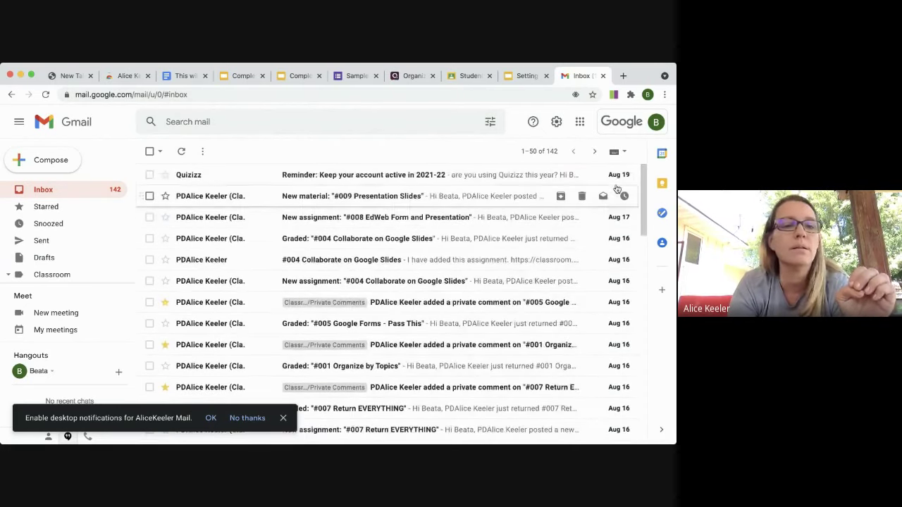
# Step: Customize the default inbox type to enable the Social, Promotions, Updates and Forums category tabs, and save the selection
pyautogui.click(556, 126)
pyautogui.scroll(-3, 555, 289)
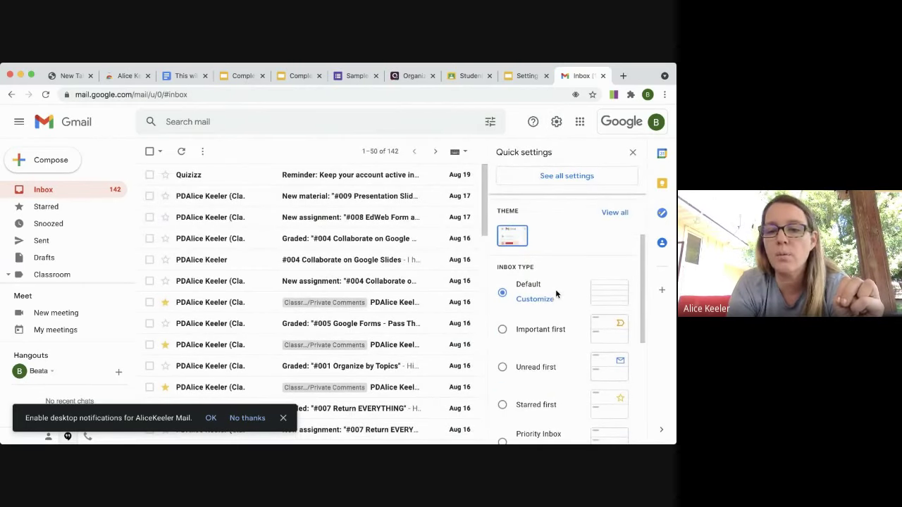
pyautogui.scroll(-3, 553, 364)
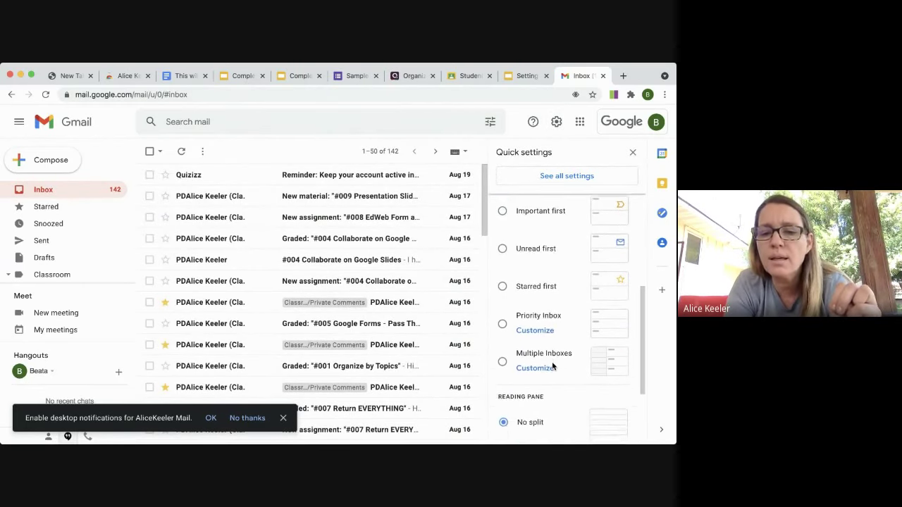
pyautogui.scroll(-3, 553, 365)
pyautogui.scroll(5, 553, 365)
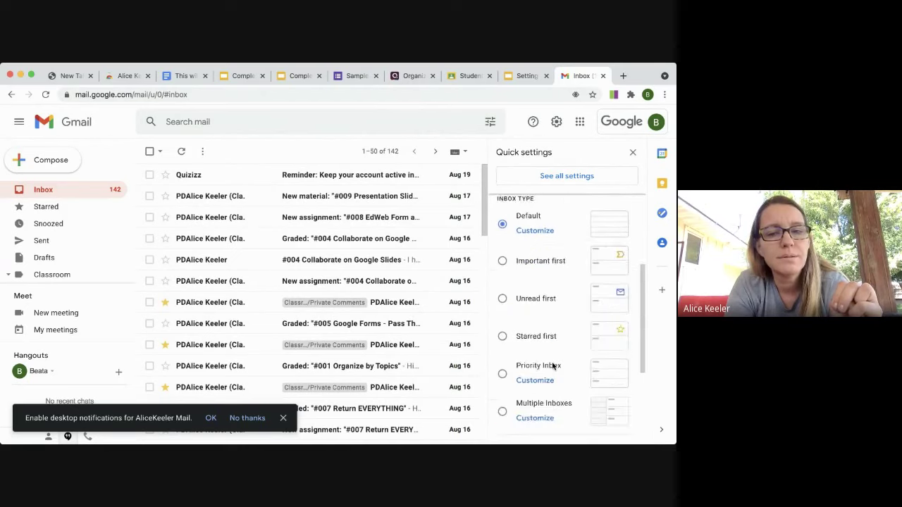
pyautogui.scroll(2, 553, 365)
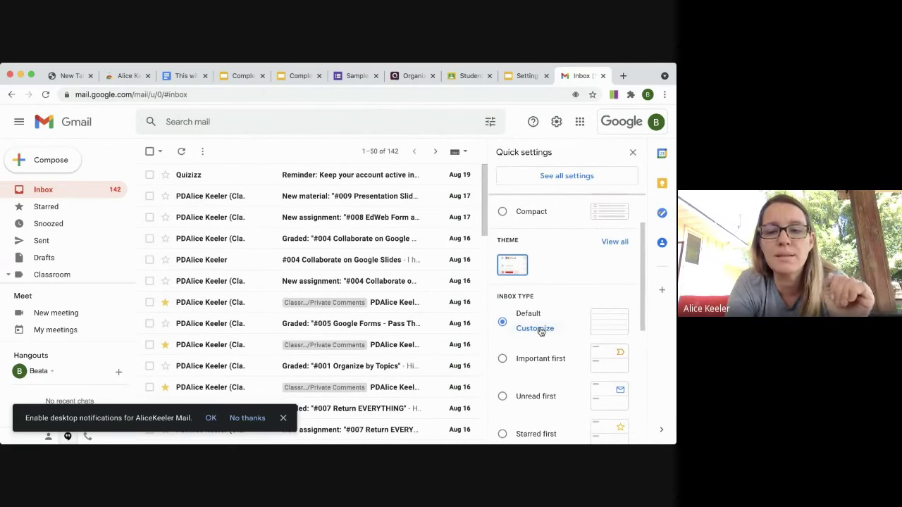
pyautogui.click(540, 330)
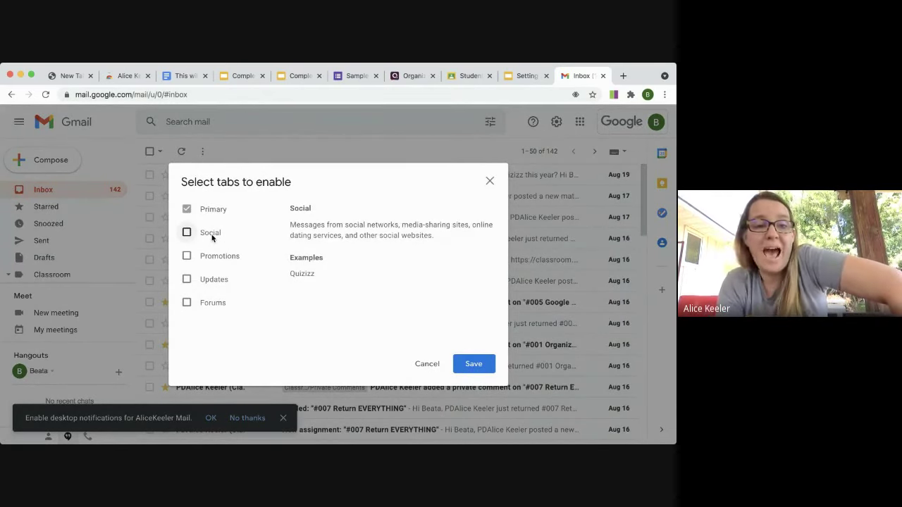
pyautogui.click(212, 234)
pyautogui.click(212, 257)
pyautogui.click(213, 279)
pyautogui.click(213, 304)
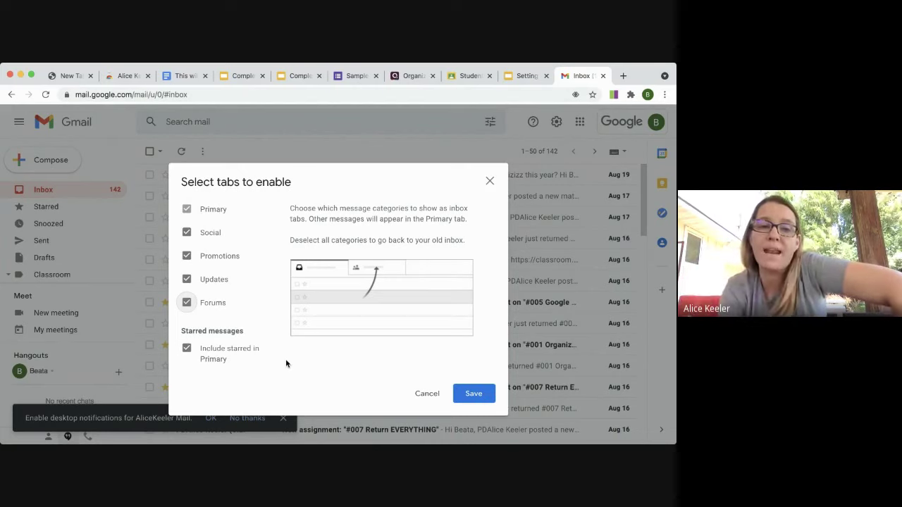
pyautogui.click(479, 397)
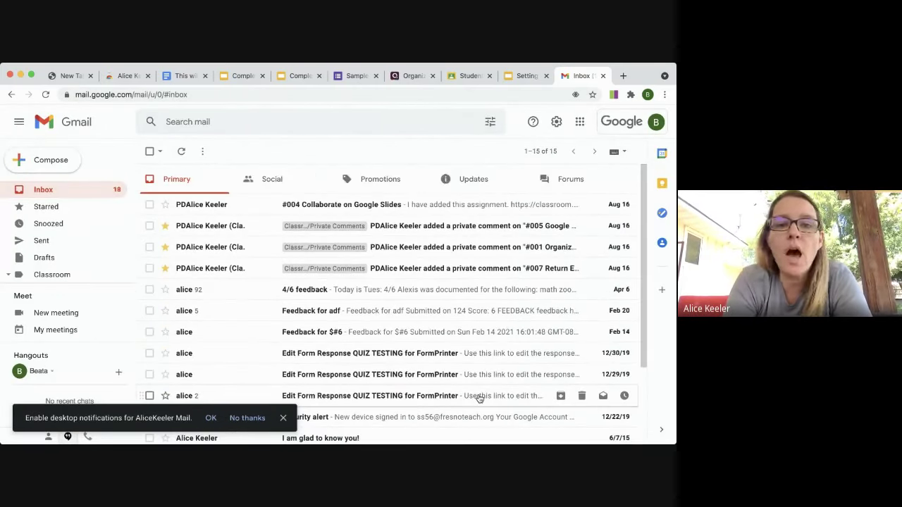
# Step: Review the category tabs enabled for the default inbox type and save the selection again
pyautogui.click(557, 123)
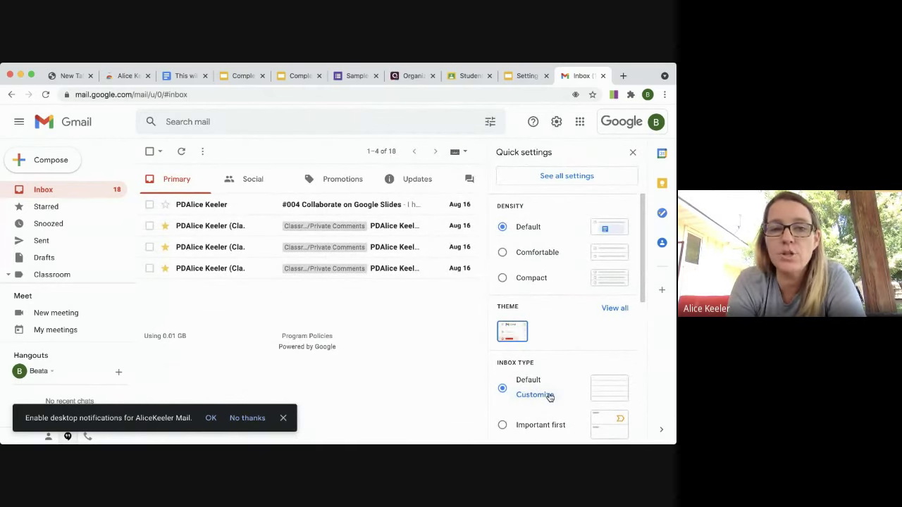
pyautogui.click(535, 395)
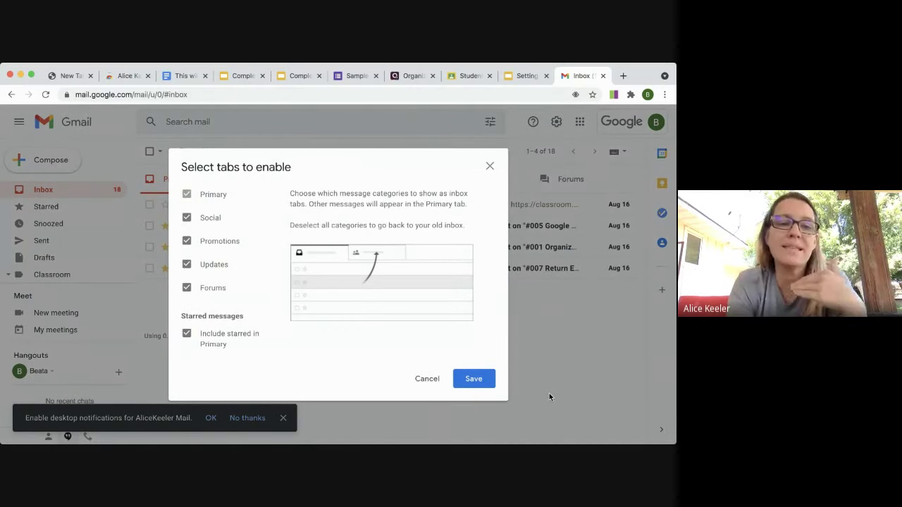
pyautogui.moveTo(218, 199)
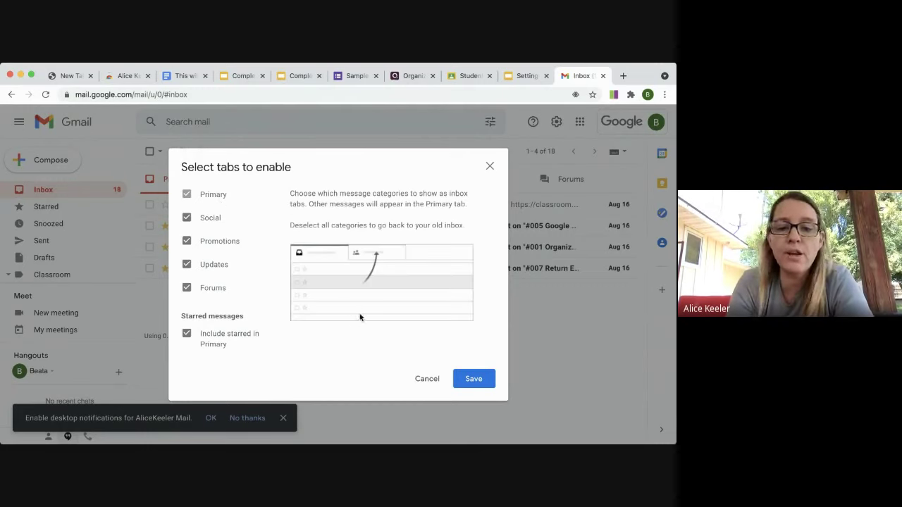
pyautogui.click(476, 381)
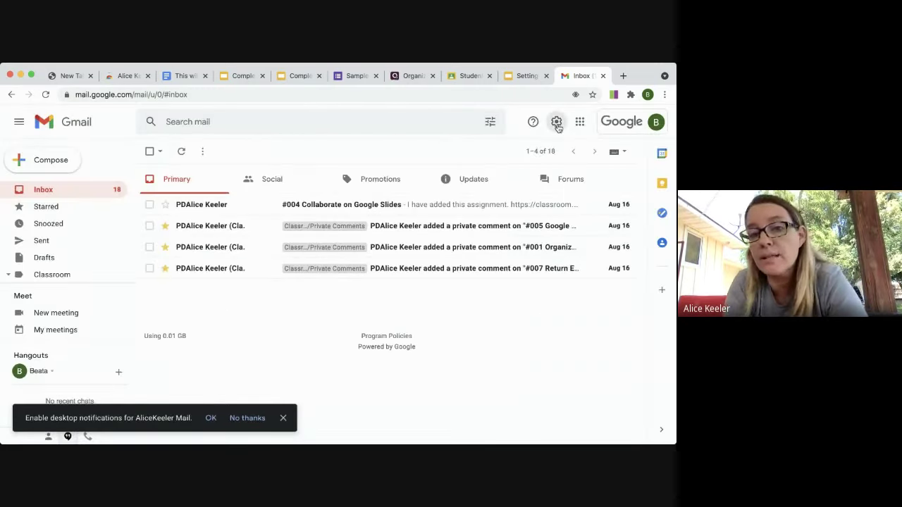
# Step: Open the full mail settings and review the system labels, categories and custom labels with their visibility options
pyautogui.click(556, 123)
pyautogui.click(556, 123)
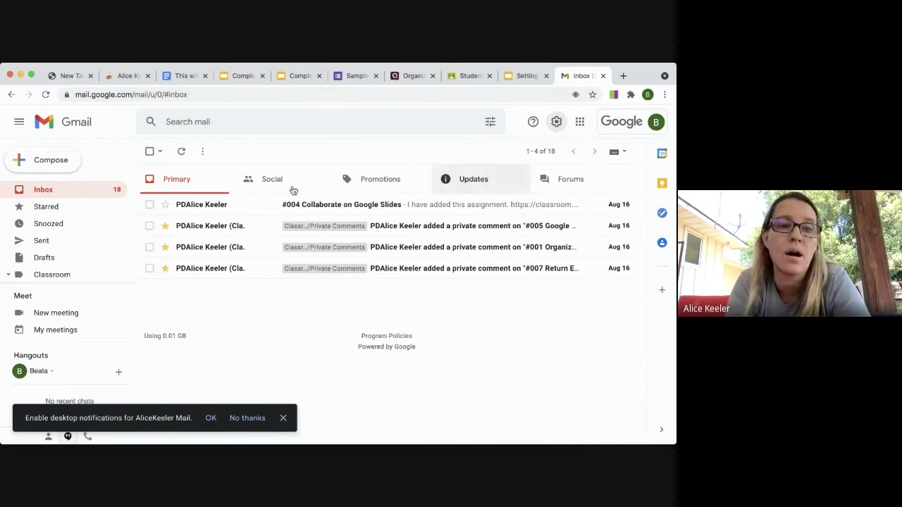
pyautogui.click(557, 123)
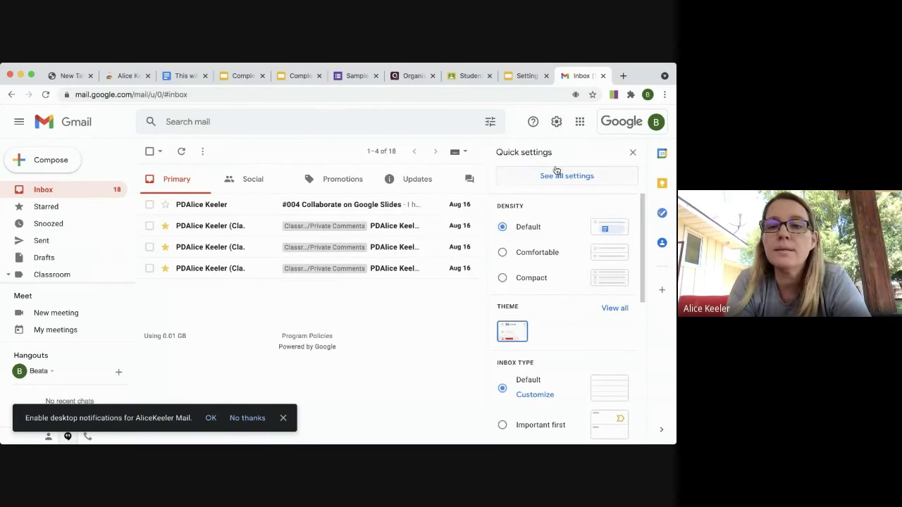
pyautogui.click(558, 174)
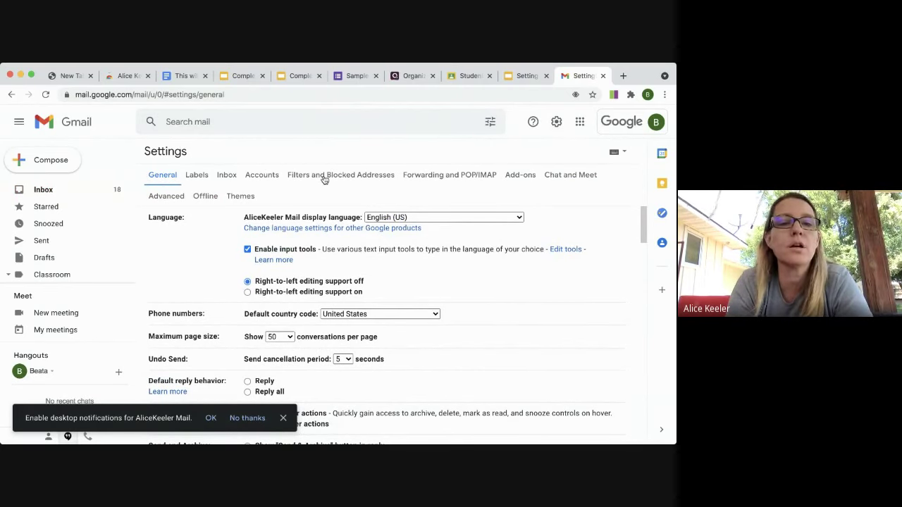
pyautogui.click(198, 175)
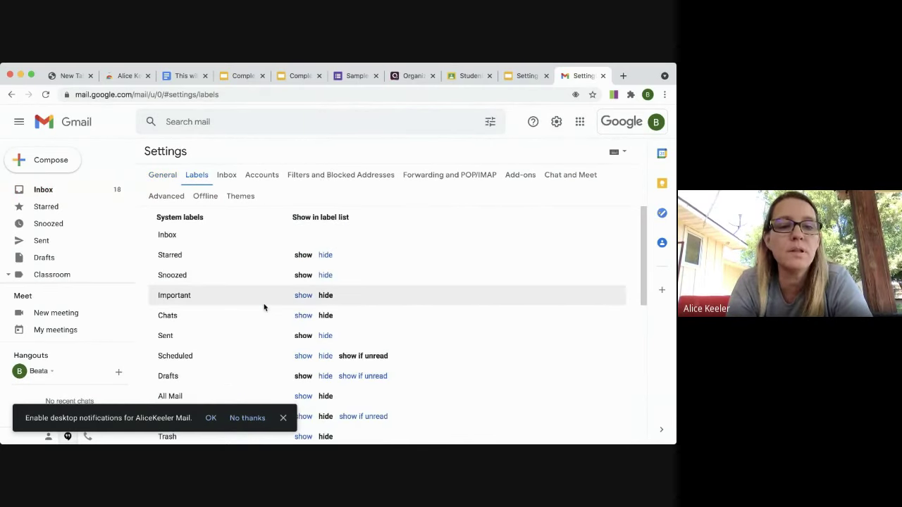
pyautogui.scroll(-2, 265, 307)
pyautogui.scroll(-5, 263, 307)
pyautogui.scroll(1, 263, 306)
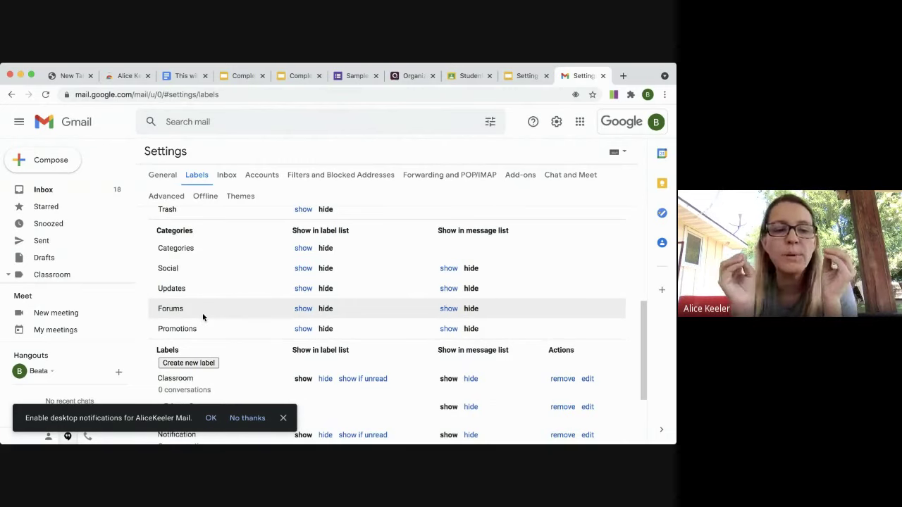
pyautogui.scroll(-3, 202, 317)
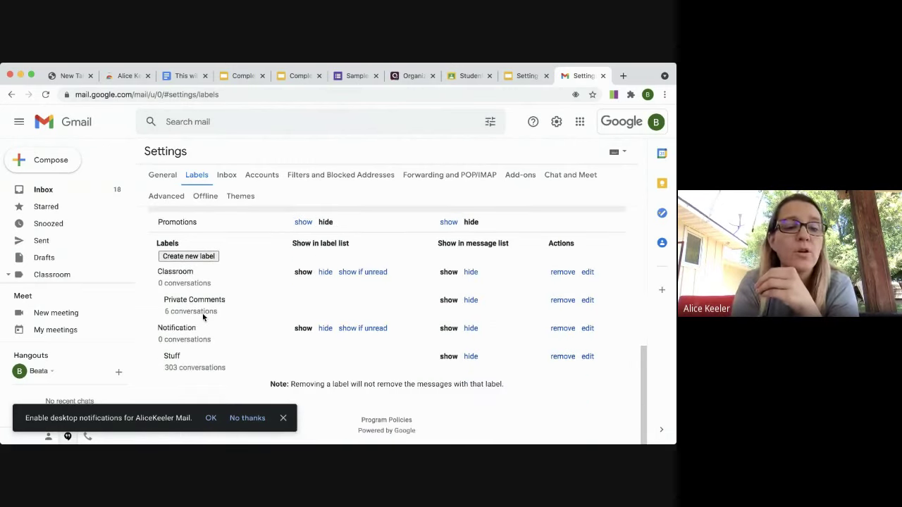
pyautogui.scroll(4, 203, 317)
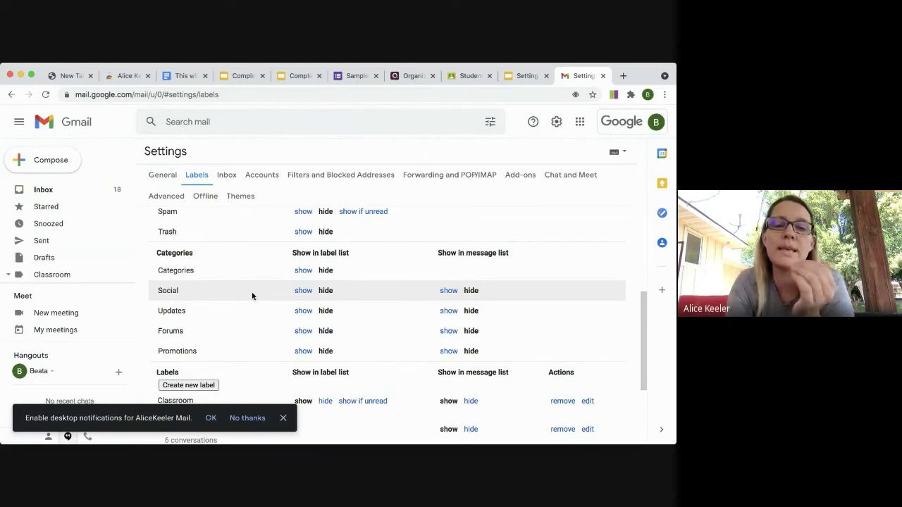
# Step: Check the list of filters and blocked addresses in the settings and return to the inbox
pyautogui.click(323, 173)
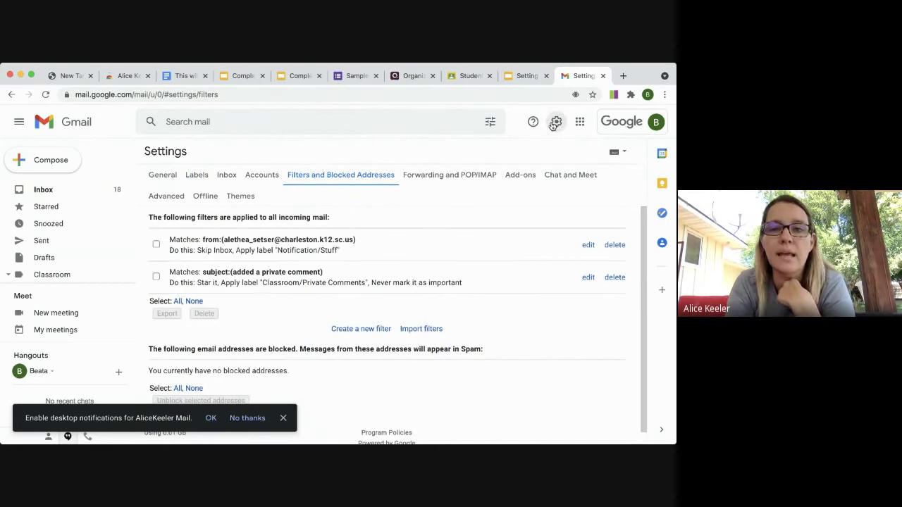
pyautogui.click(58, 190)
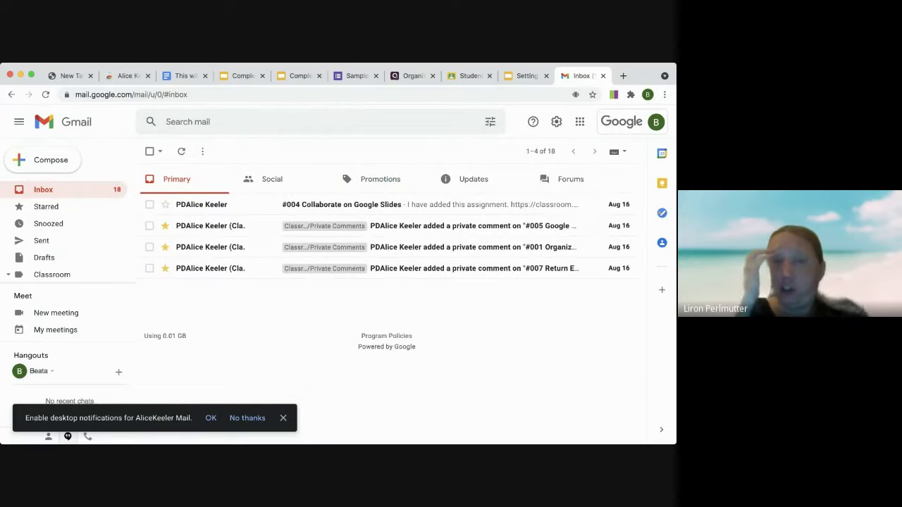
pyautogui.press('super+Tab')
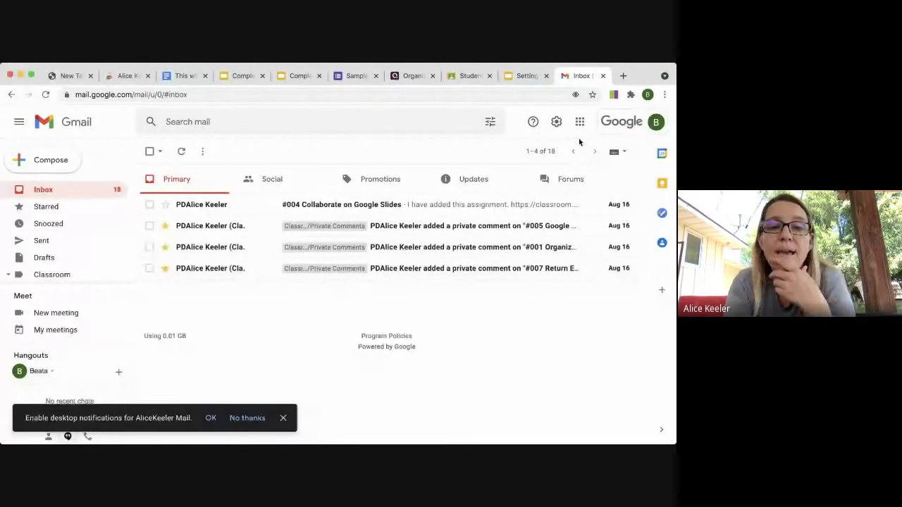
# Step: View the messages sorted under the Social, Promotions, Updates and Forums categories of the inbox
pyautogui.click(268, 187)
pyautogui.click(392, 181)
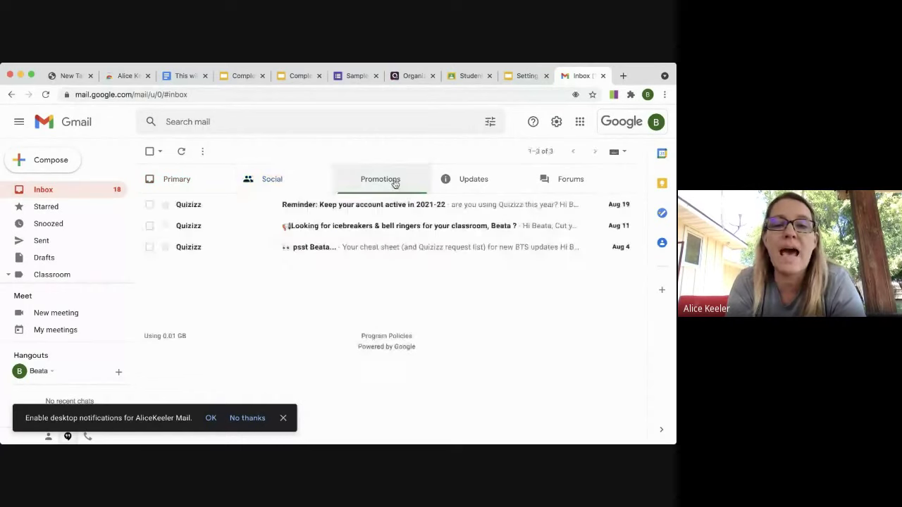
pyautogui.click(451, 181)
pyautogui.click(574, 179)
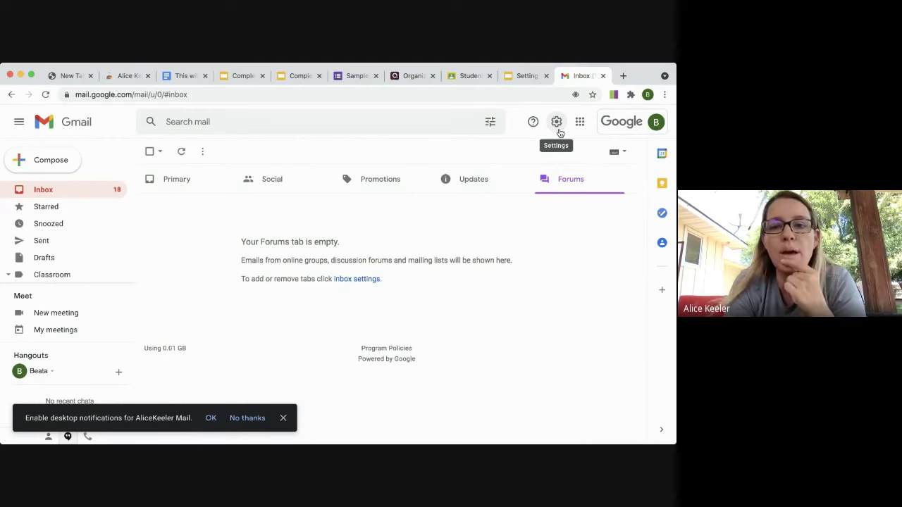
# Step: Switch the inbox type to Priority Inbox and open its customization settings
pyautogui.click(556, 122)
pyautogui.scroll(-5, 557, 362)
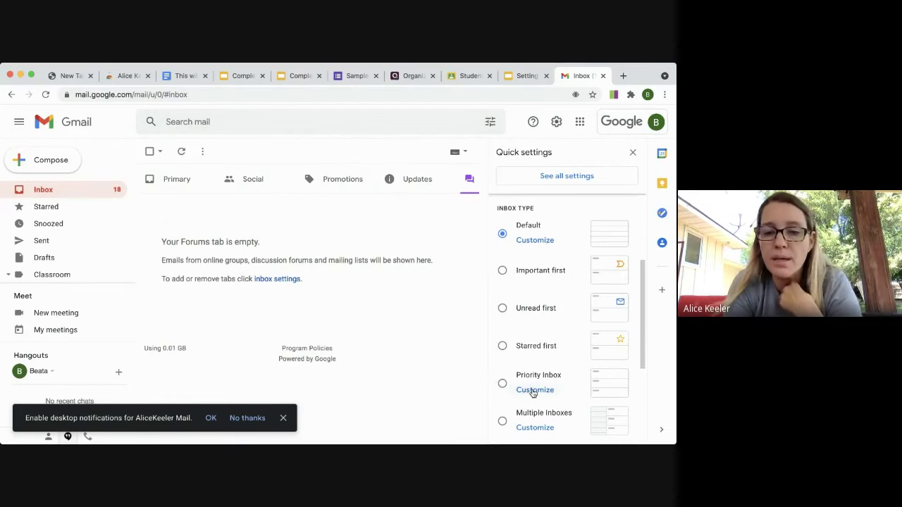
pyautogui.click(502, 387)
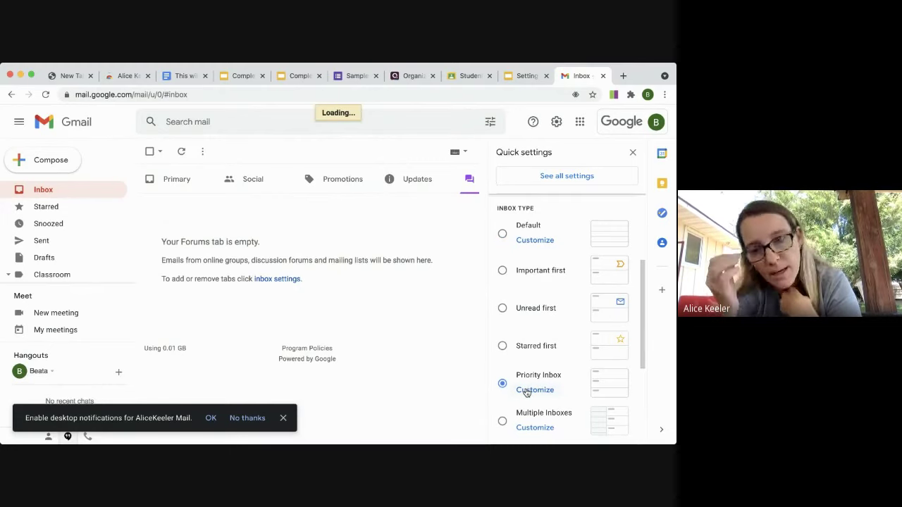
pyautogui.click(526, 391)
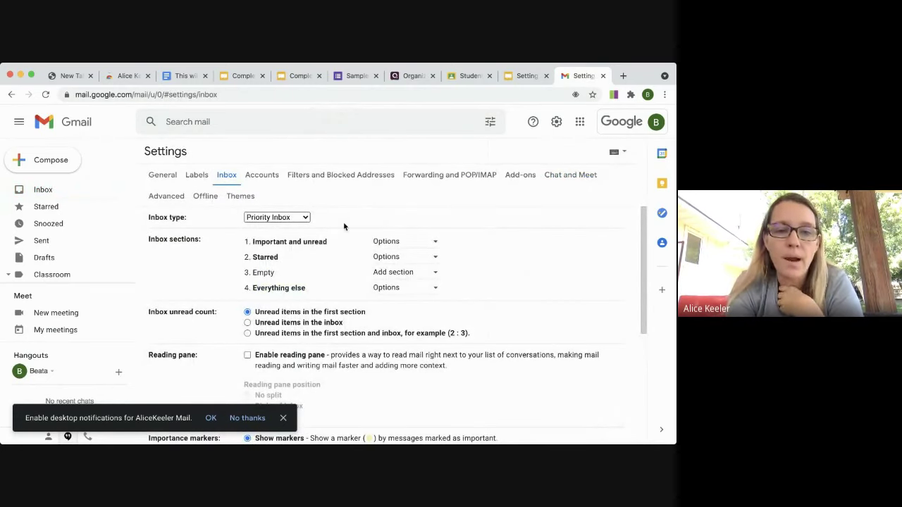
# Step: Try setting the first Priority Inbox section to Important and return to the inbox without saving the change
pyautogui.click(396, 249)
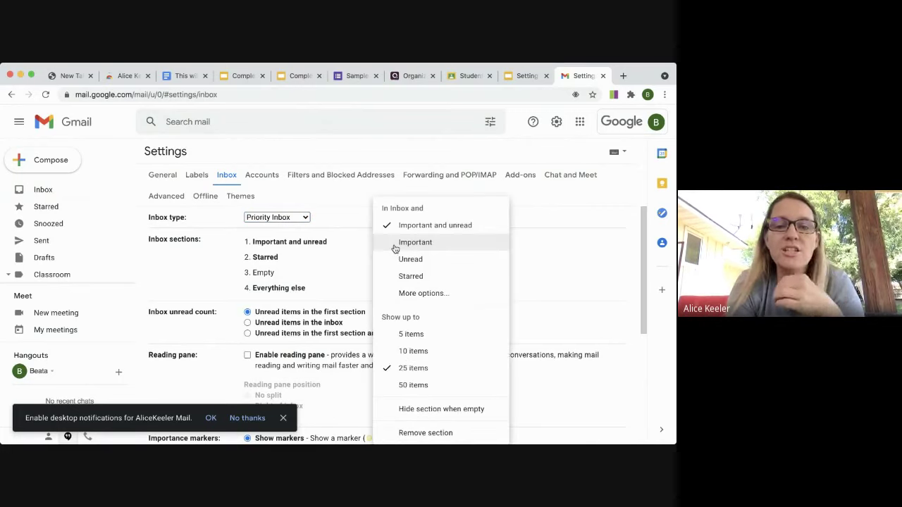
pyautogui.click(435, 248)
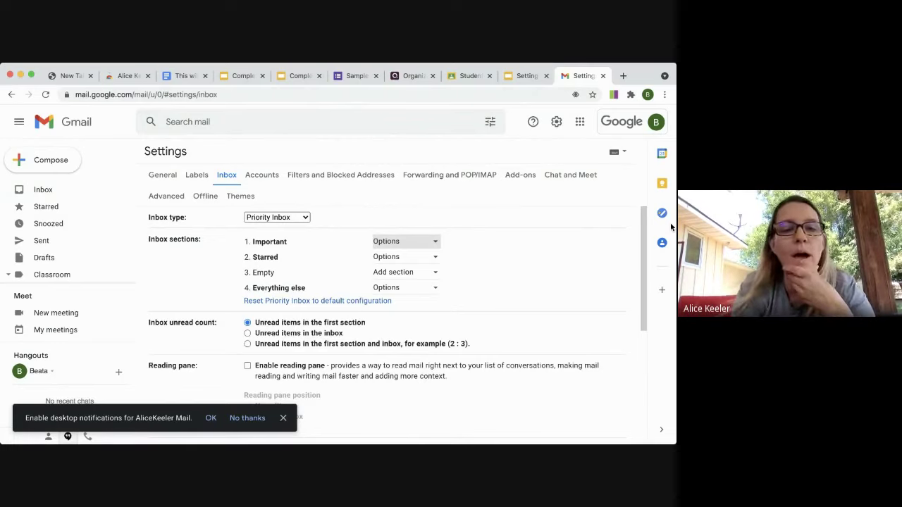
pyautogui.click(69, 187)
pyautogui.click(441, 299)
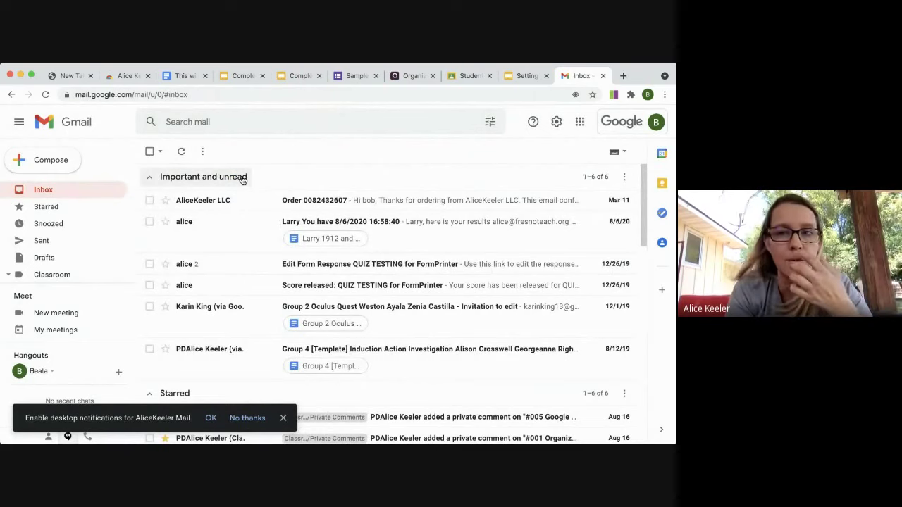
# Step: Look through the Important and unread, Starred and Everything else sections of the Priority Inbox
pyautogui.scroll(-3, 242, 179)
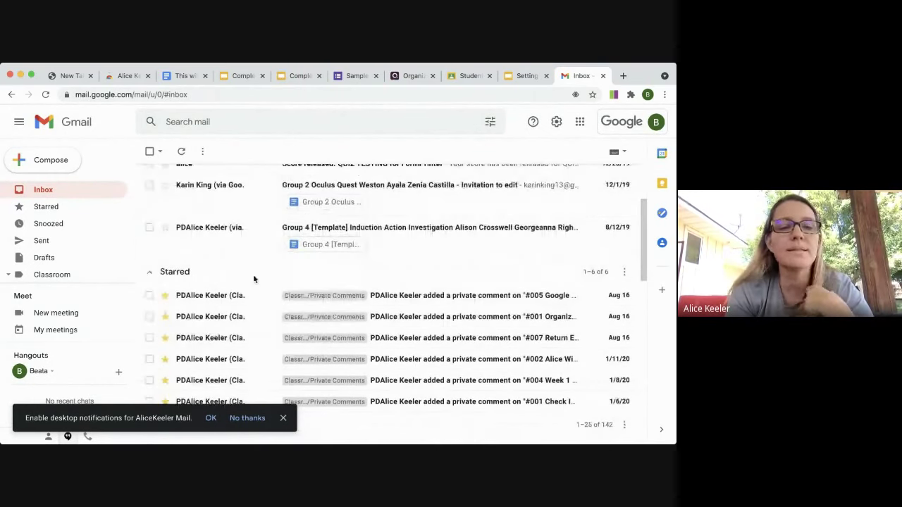
pyautogui.scroll(-6, 262, 273)
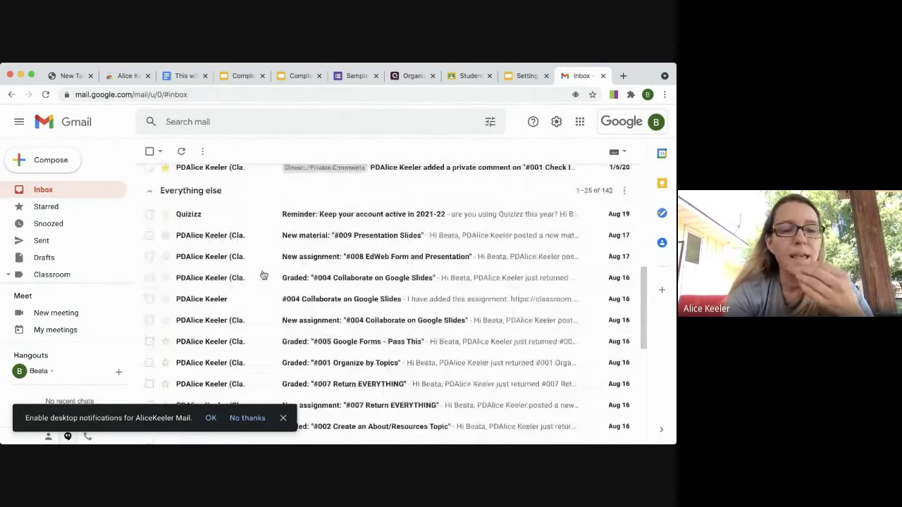
pyautogui.scroll(-4, 310, 353)
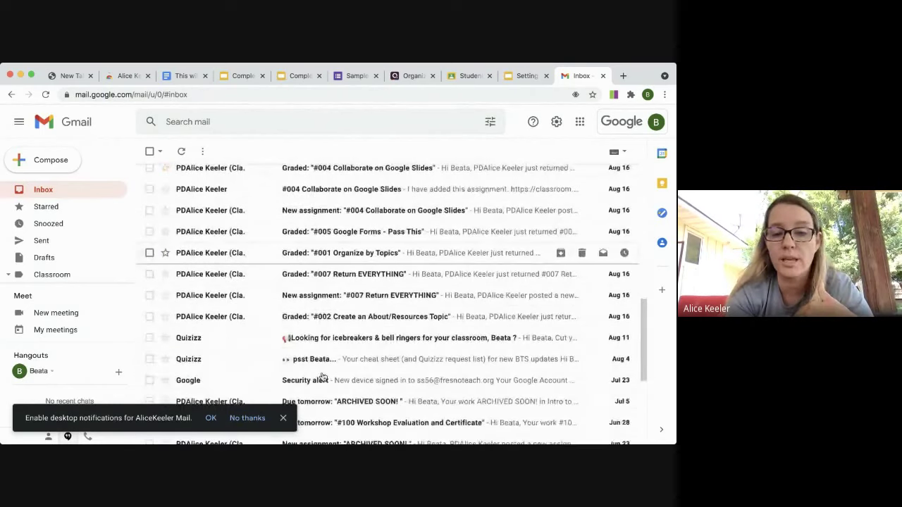
pyautogui.scroll(8, 322, 377)
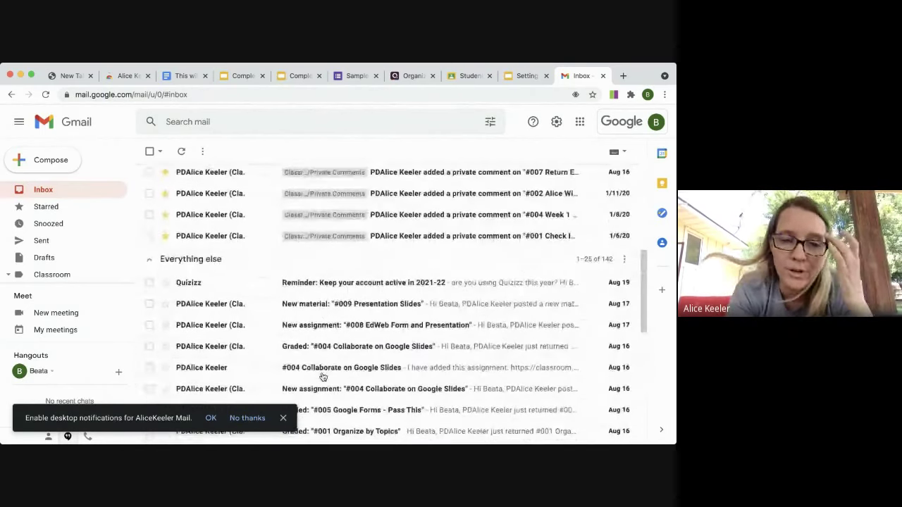
pyautogui.scroll(3, 322, 374)
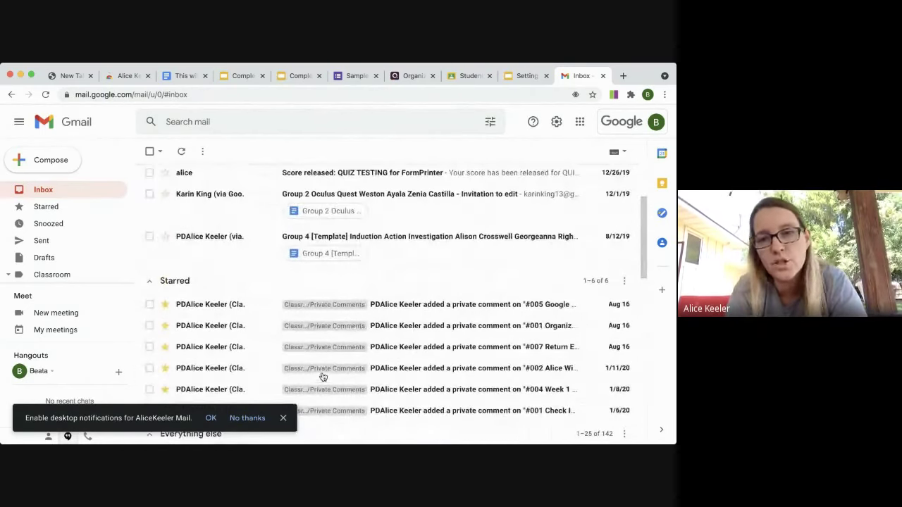
# Step: Open the Priority Inbox customization settings and set the first inbox section to Important
pyautogui.click(557, 123)
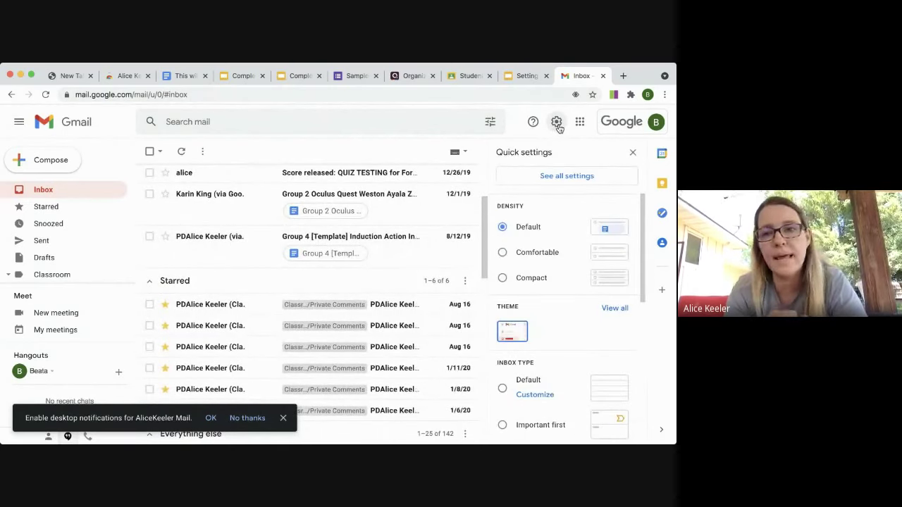
pyautogui.scroll(-5, 597, 399)
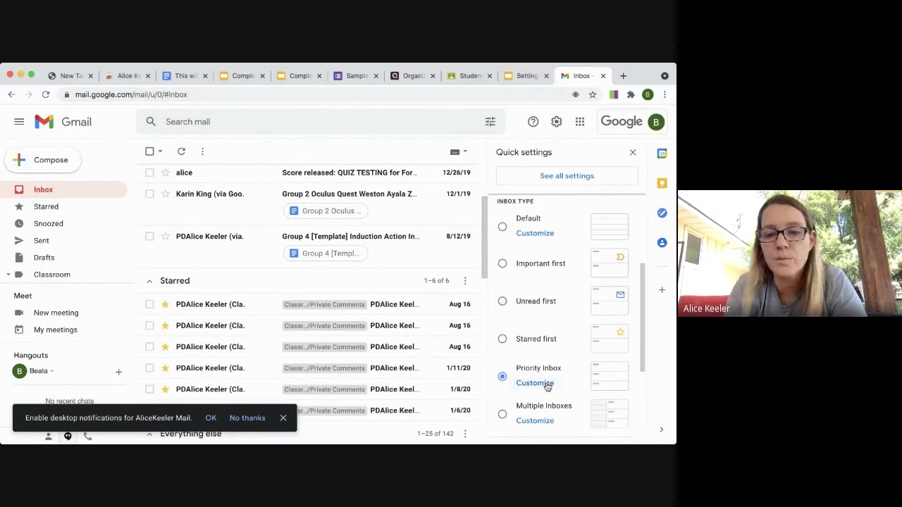
pyautogui.click(535, 384)
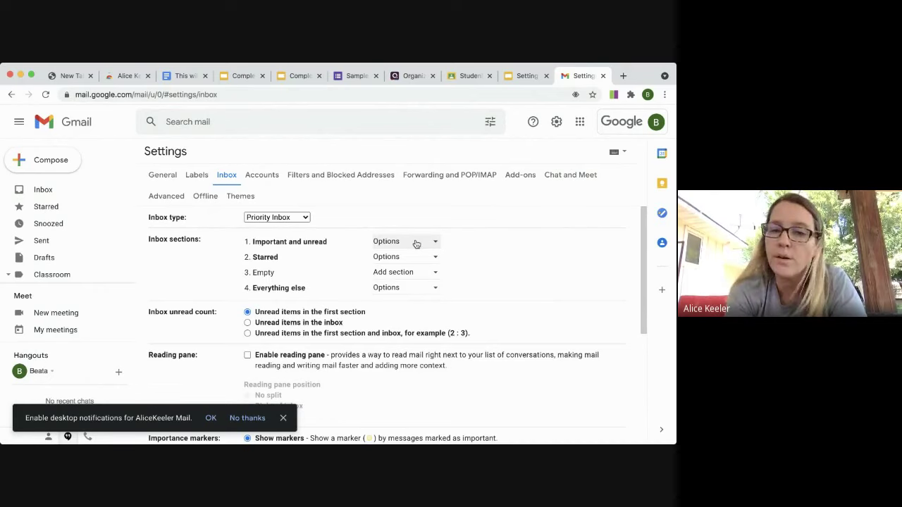
pyautogui.click(416, 243)
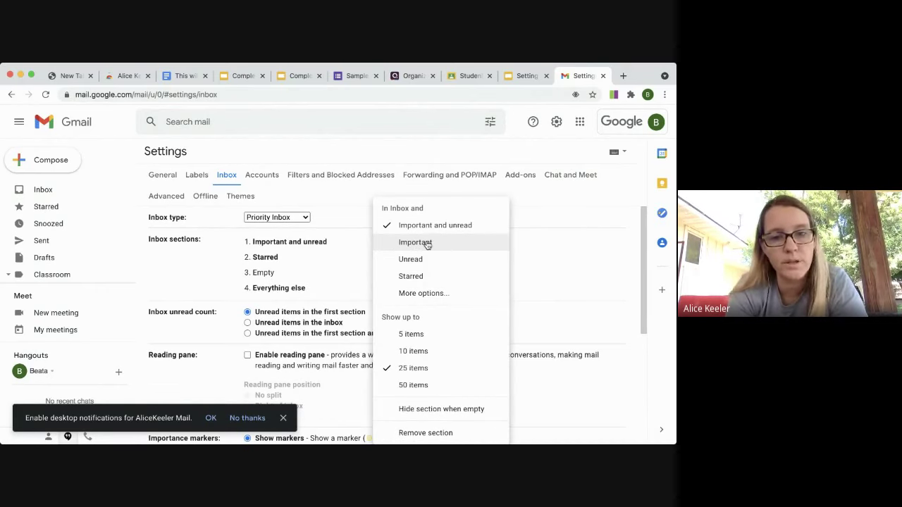
pyautogui.click(427, 244)
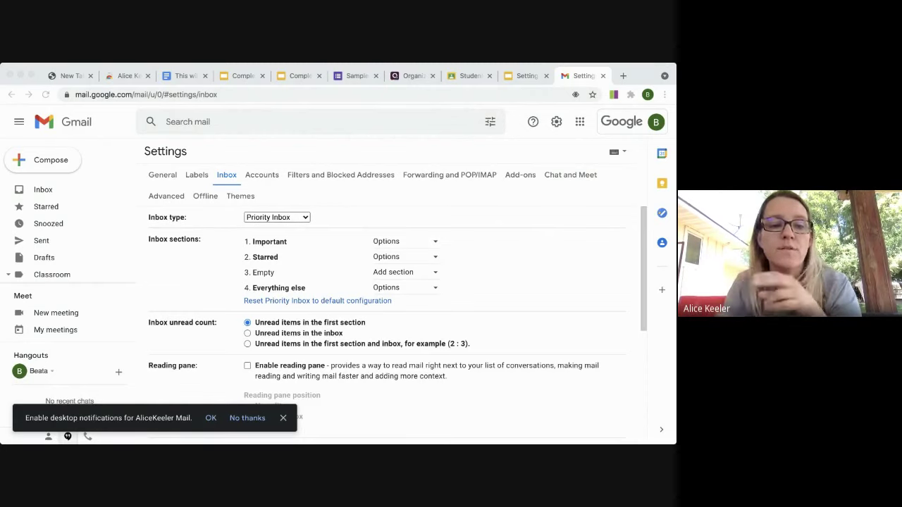
# Step: Add all messages from the Classroom/Private Comments label as the third inbox section and save the inbox settings
pyautogui.click(421, 281)
pyautogui.click(421, 280)
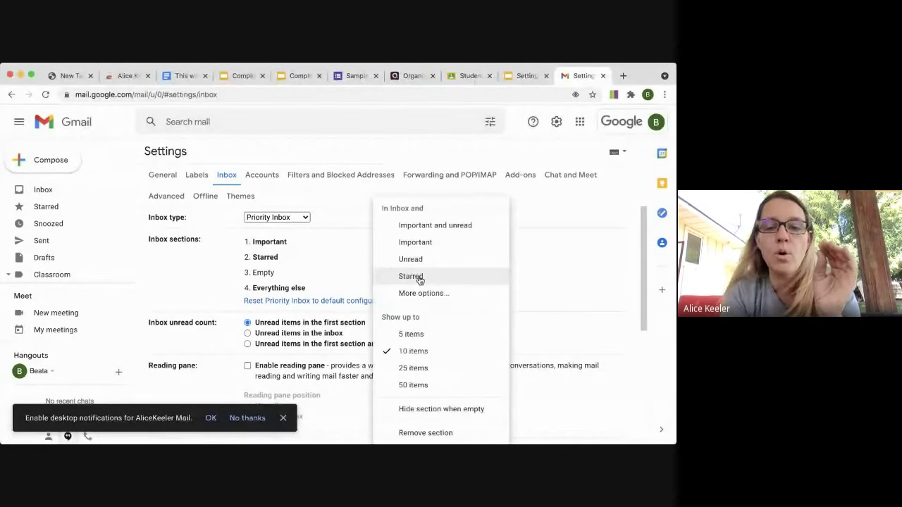
pyautogui.click(562, 282)
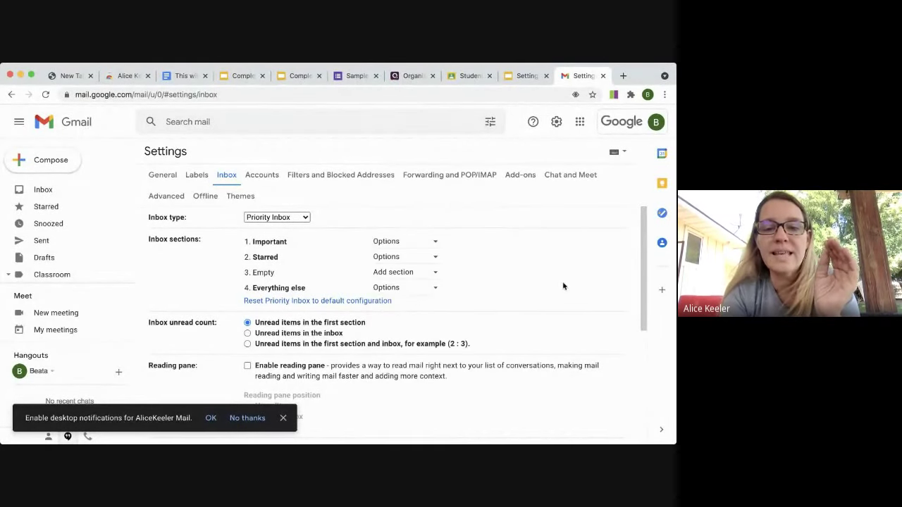
pyautogui.click(437, 275)
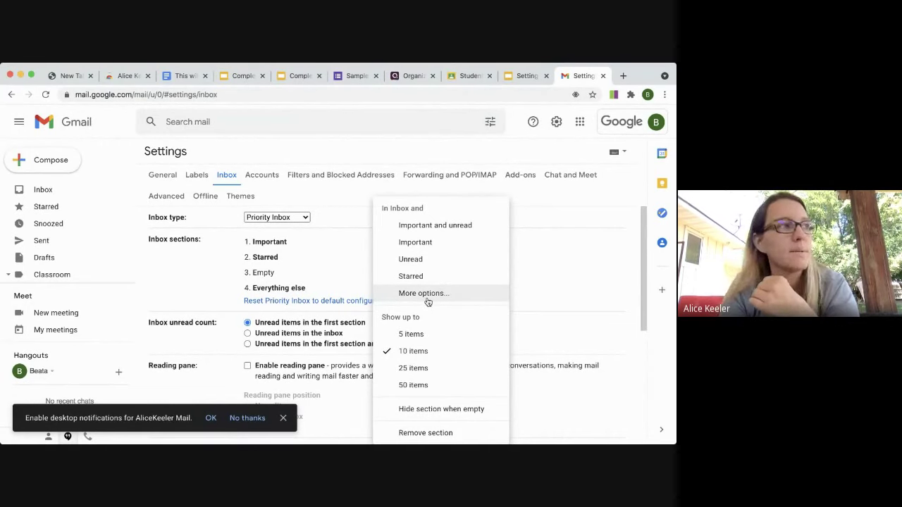
pyautogui.click(422, 293)
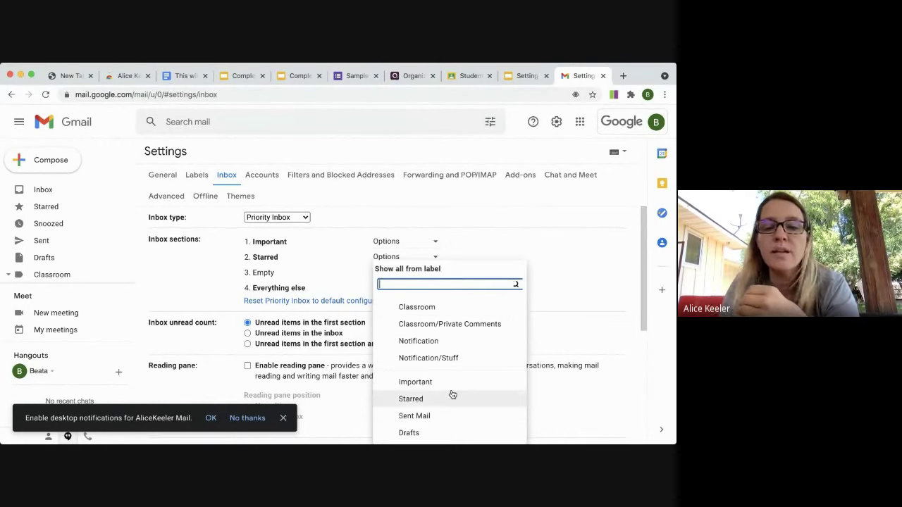
pyautogui.click(442, 330)
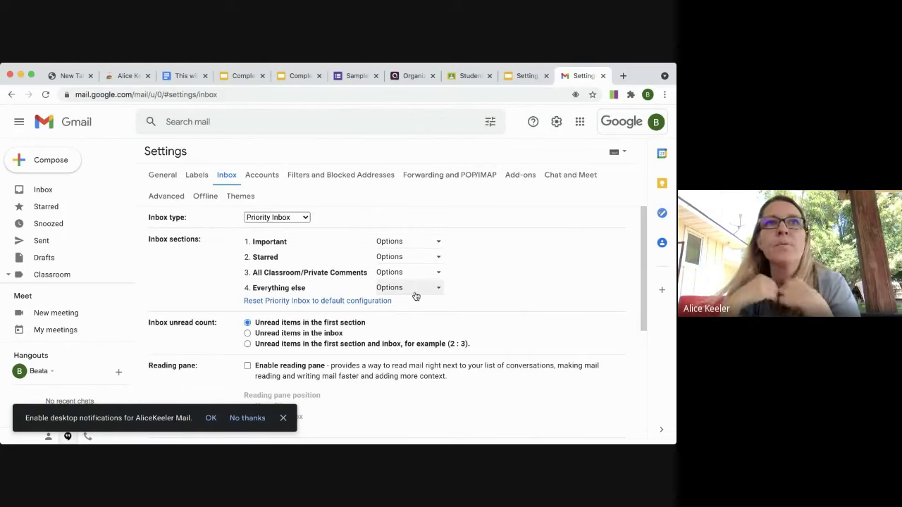
pyautogui.scroll(-5, 416, 296)
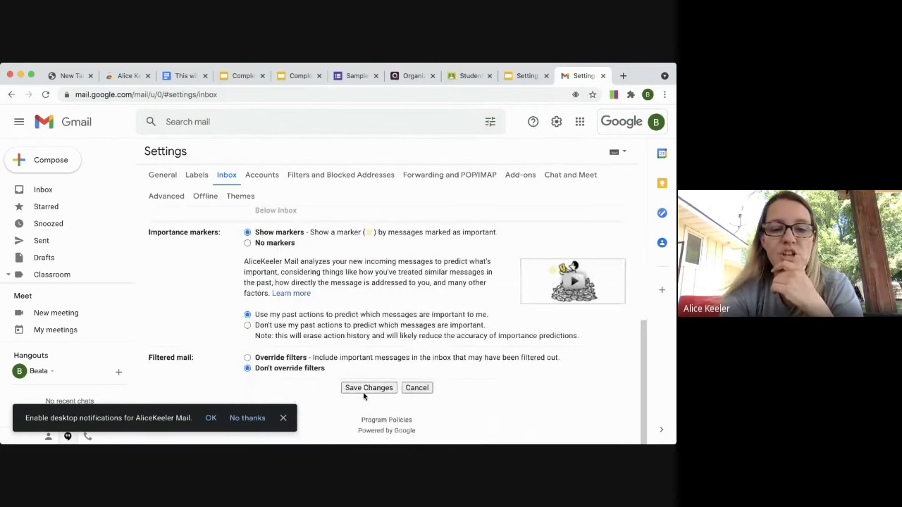
pyautogui.click(363, 388)
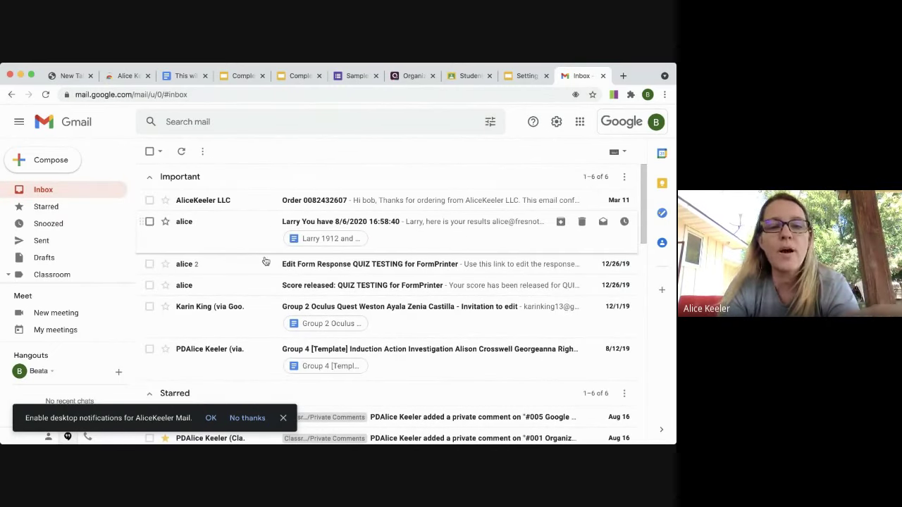
# Step: Review the inbox sections, then change the second Priority Inbox section to show all messages from the Classroom/Private Comments label
pyautogui.scroll(-2, 272, 362)
pyautogui.scroll(-3, 270, 364)
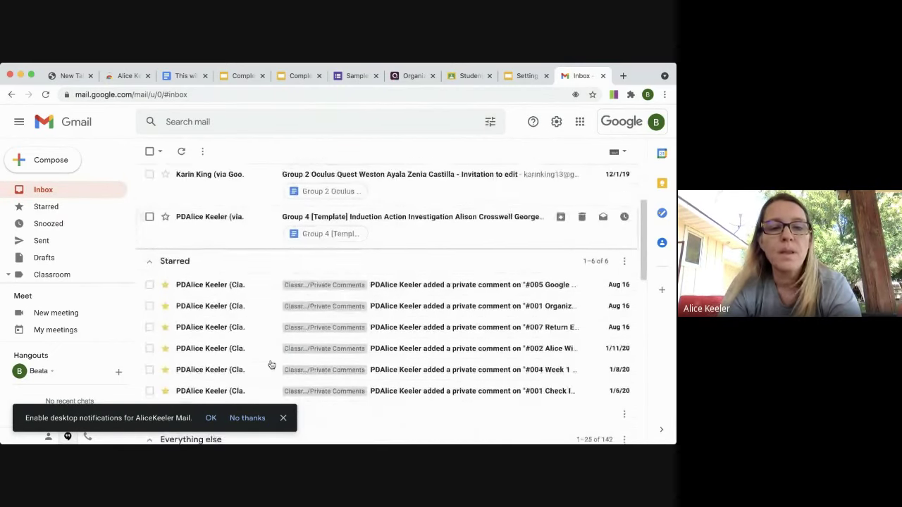
pyautogui.scroll(-4, 394, 370)
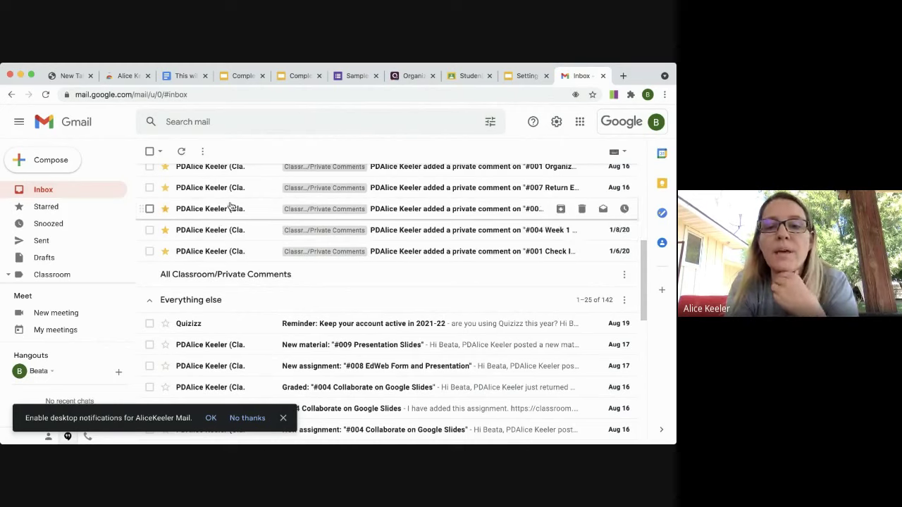
pyautogui.scroll(1, 232, 207)
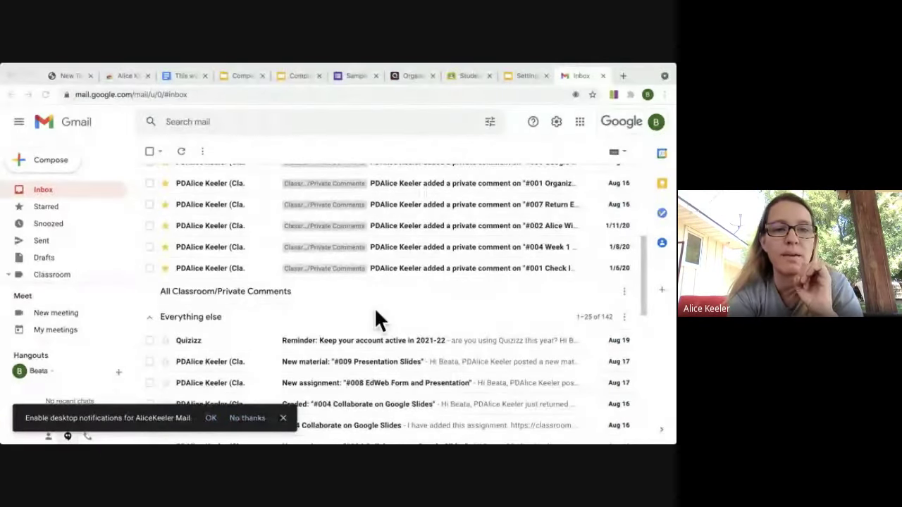
pyautogui.click(556, 124)
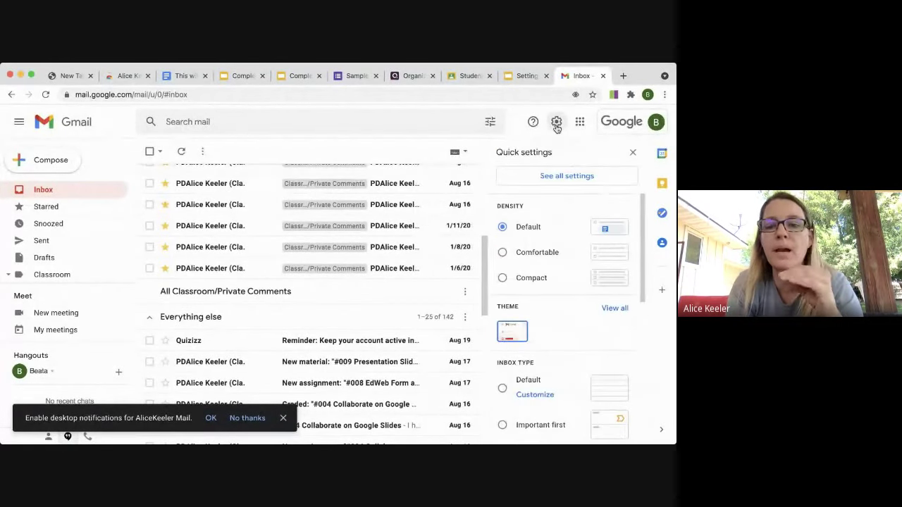
pyautogui.scroll(-3, 571, 338)
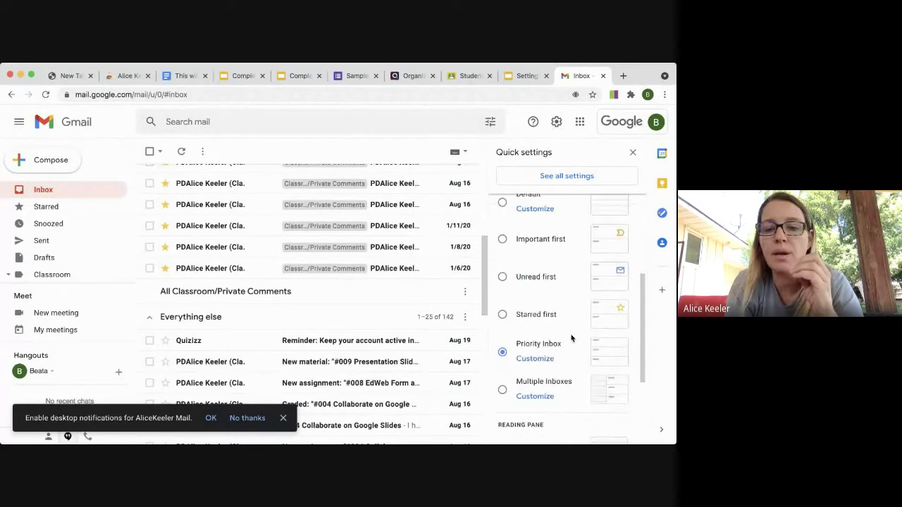
pyautogui.click(541, 342)
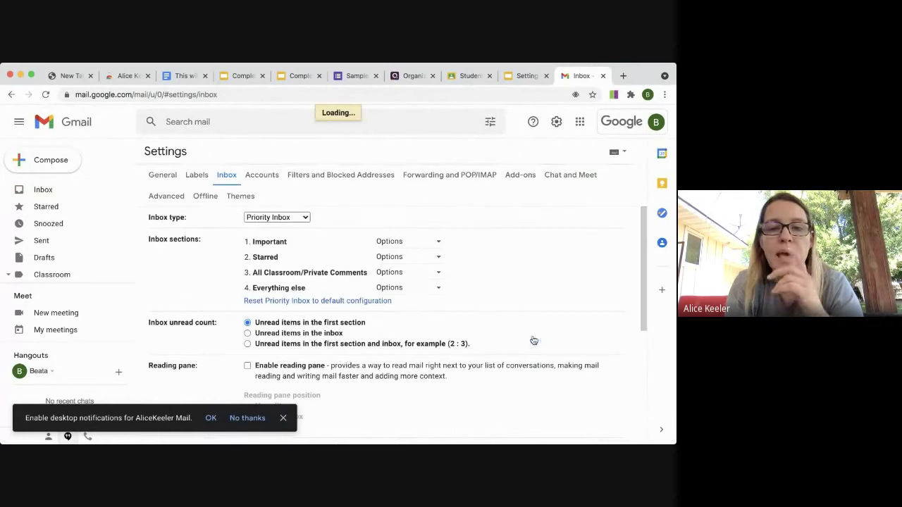
pyautogui.click(412, 258)
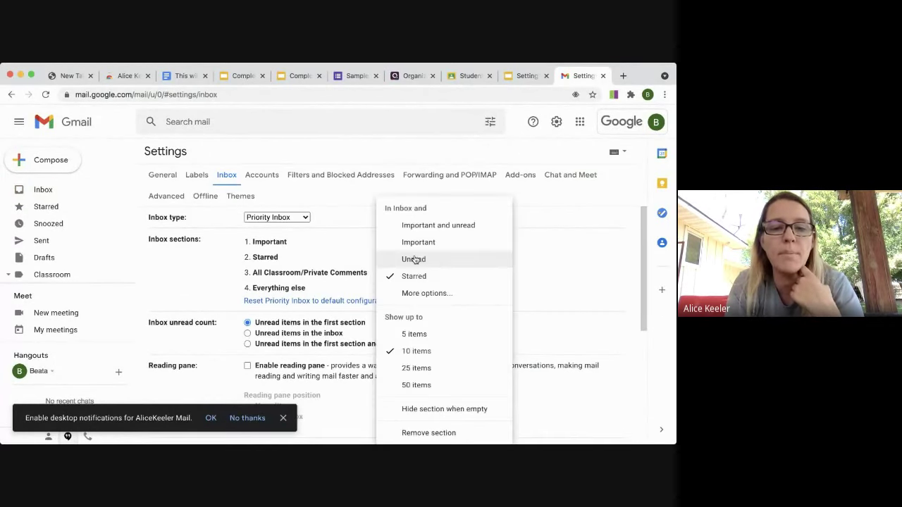
pyautogui.click(417, 296)
pyautogui.click(430, 324)
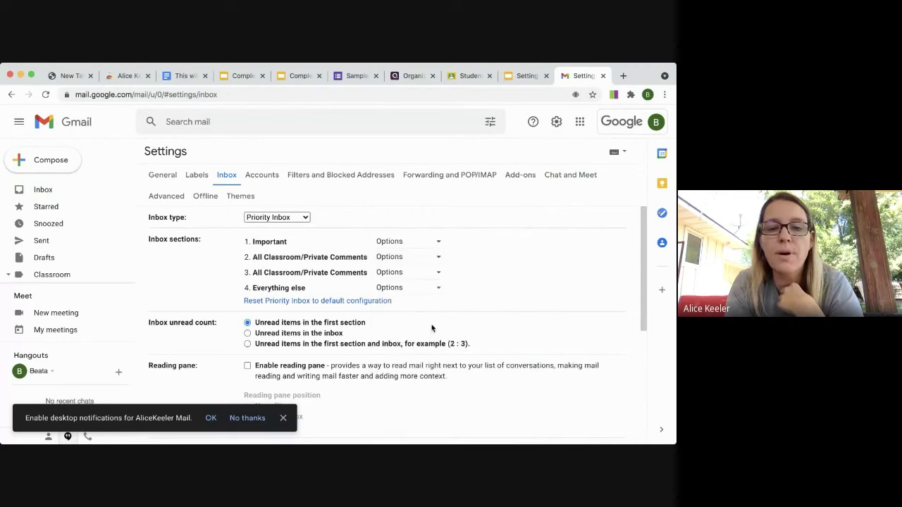
# Step: Set the third Priority Inbox section to Starred and save the inbox settings
pyautogui.click(413, 274)
pyautogui.click(416, 276)
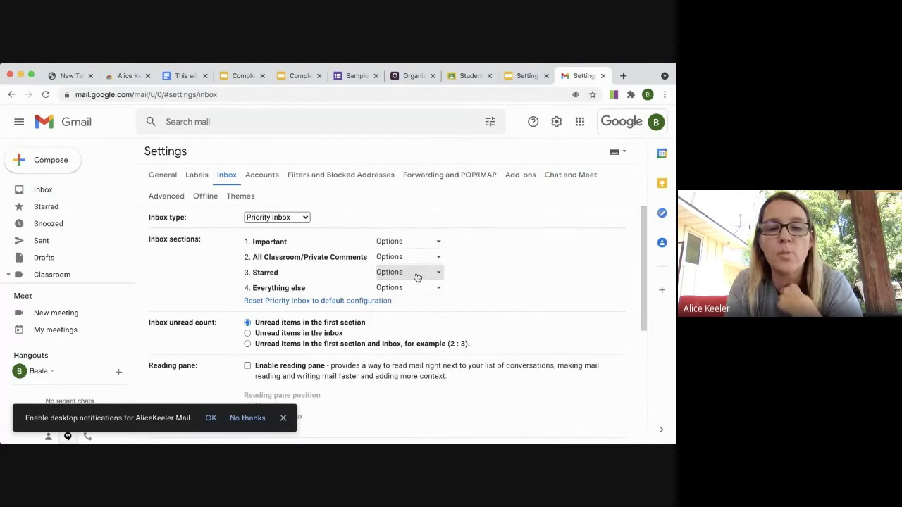
pyautogui.scroll(-5, 537, 336)
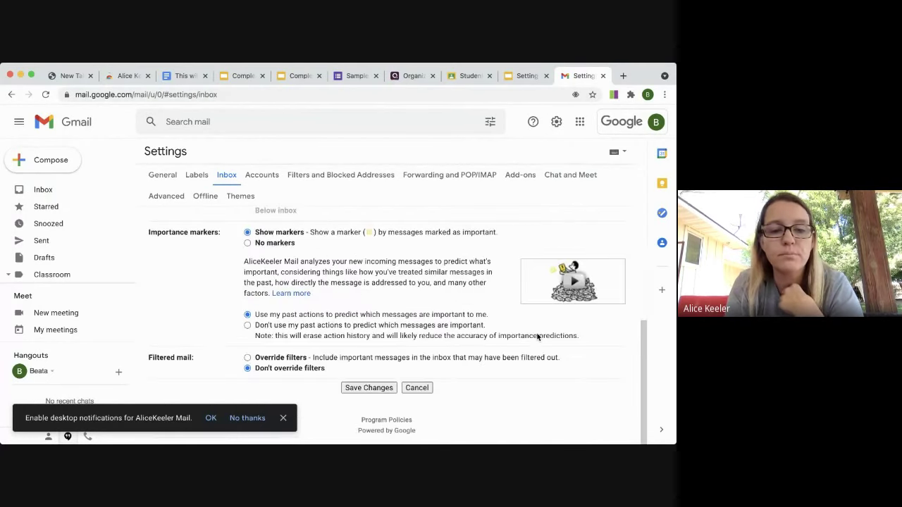
pyautogui.click(369, 388)
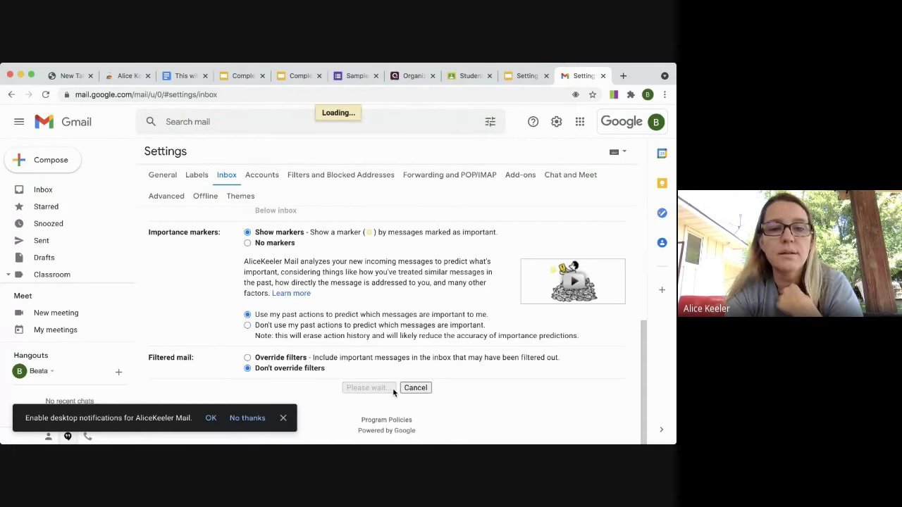
# Step: Review the reordered inbox sections, change the first Priority Inbox section to Unread, and save the settings
pyautogui.scroll(-1, 291, 250)
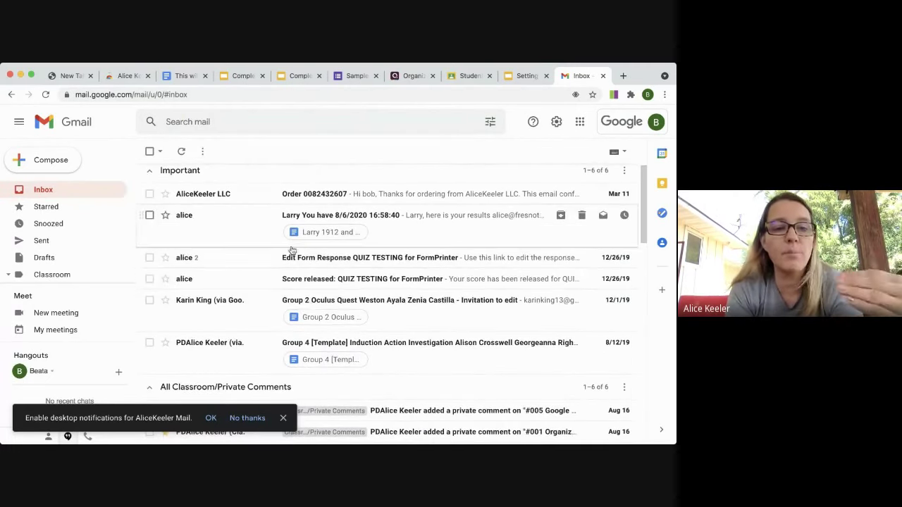
pyautogui.scroll(-5, 292, 250)
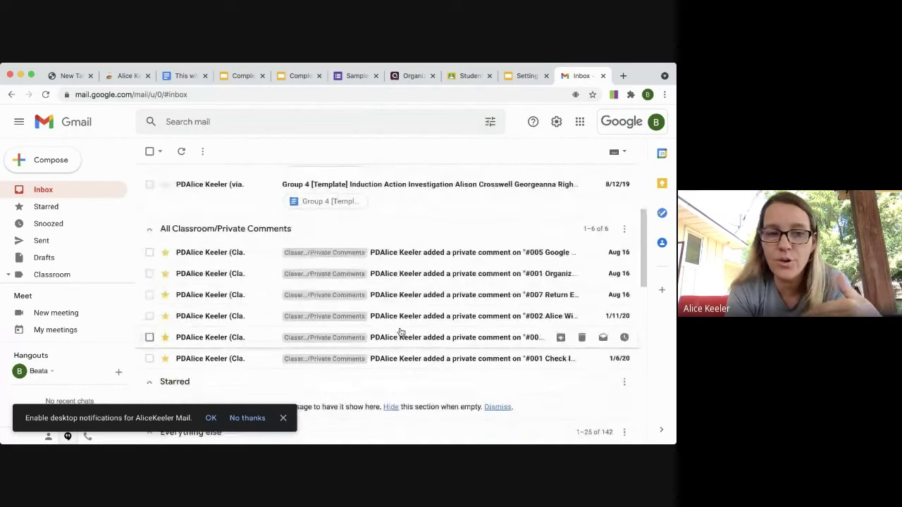
pyautogui.scroll(-1, 413, 341)
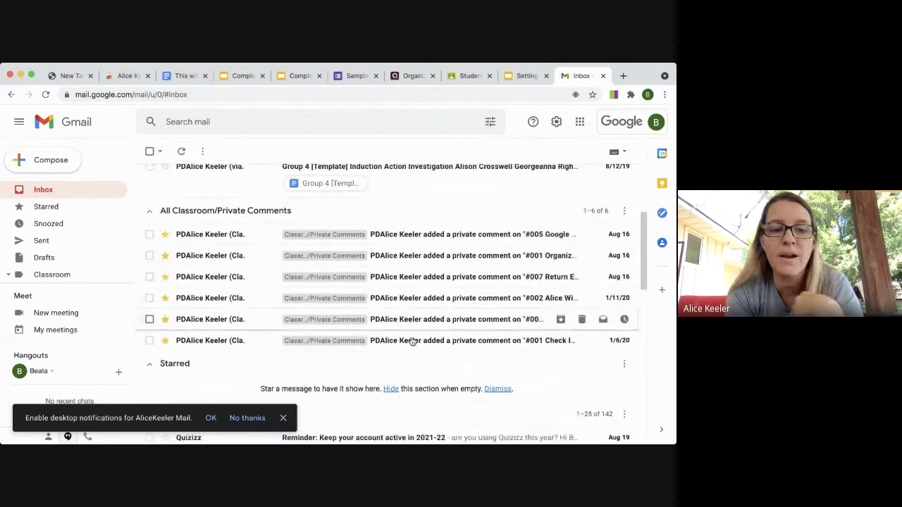
pyautogui.scroll(-2, 412, 342)
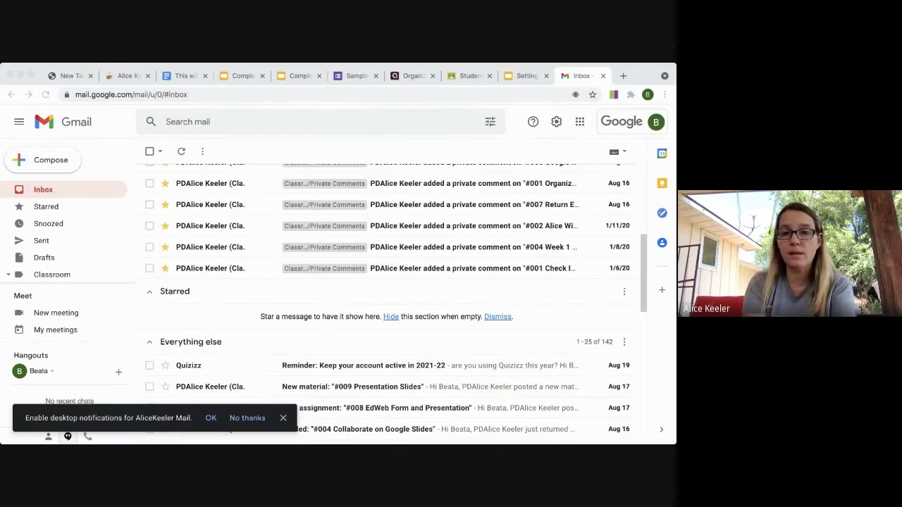
pyautogui.click(556, 122)
pyautogui.scroll(-4, 564, 306)
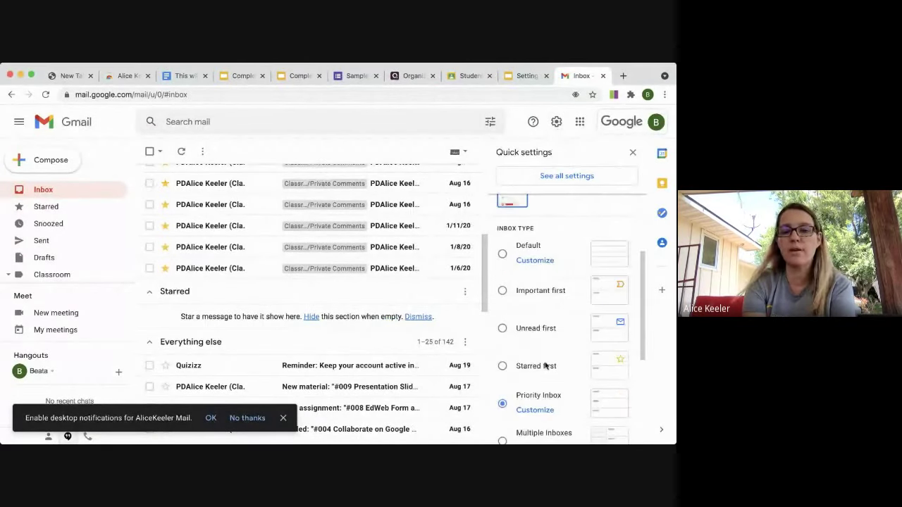
pyautogui.click(541, 410)
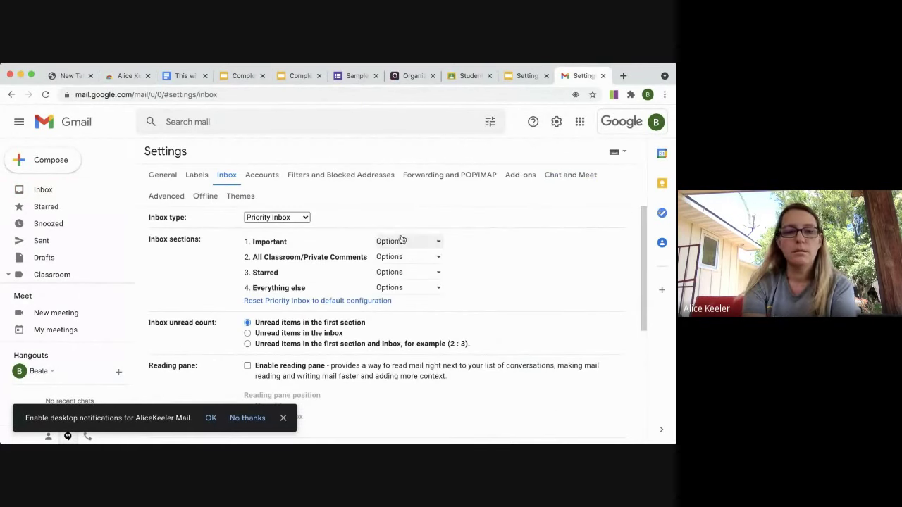
pyautogui.click(402, 241)
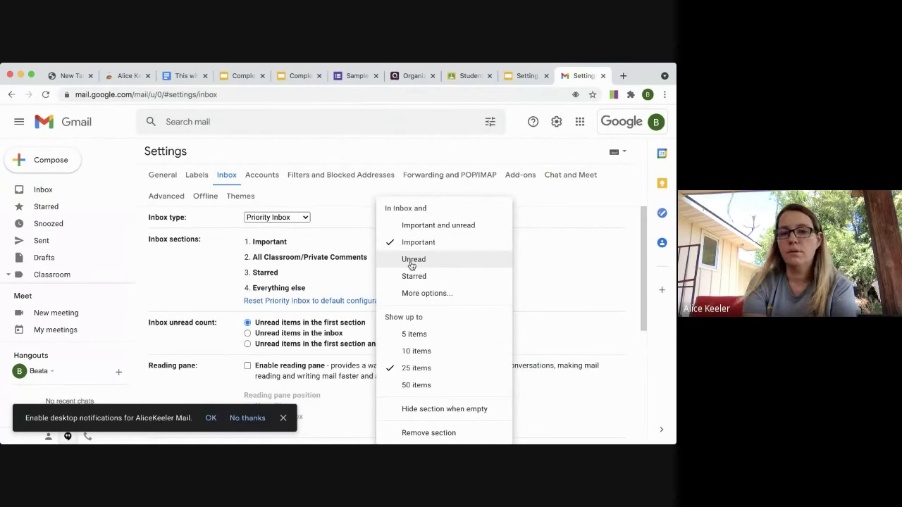
pyautogui.click(414, 260)
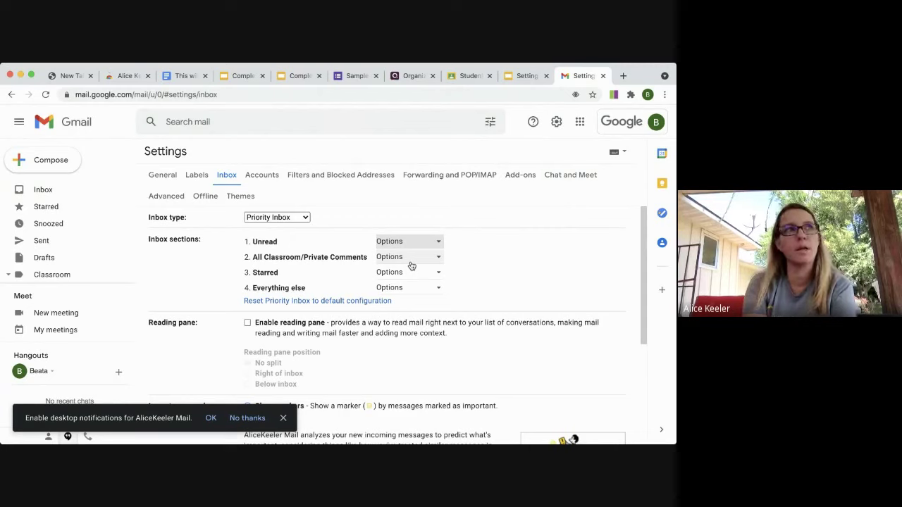
pyautogui.scroll(-5, 412, 264)
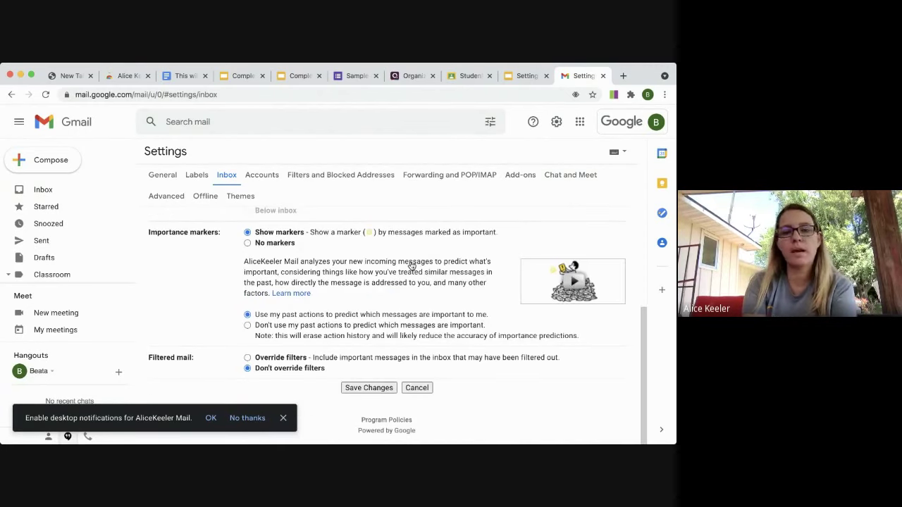
pyautogui.click(367, 388)
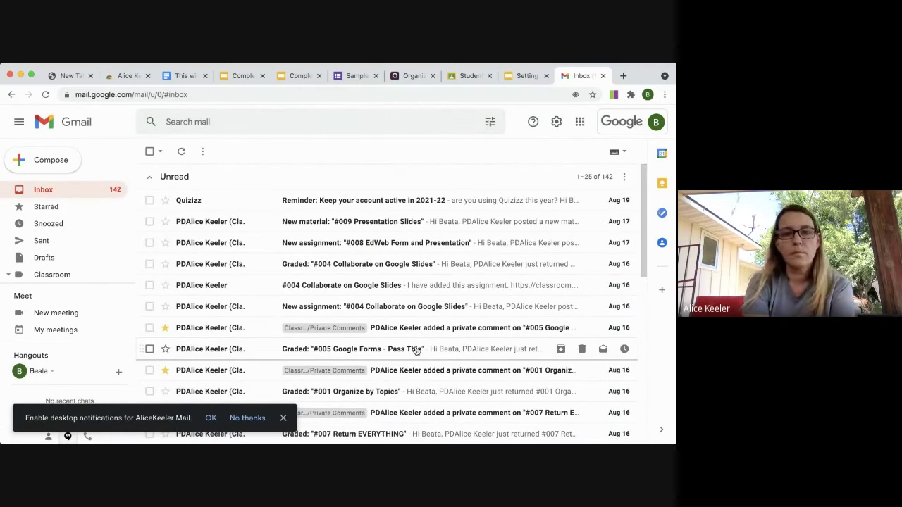
# Step: Set the first Priority Inbox section to Important and save the inbox settings
pyautogui.click(556, 121)
pyautogui.scroll(-3, 561, 268)
pyautogui.click(536, 348)
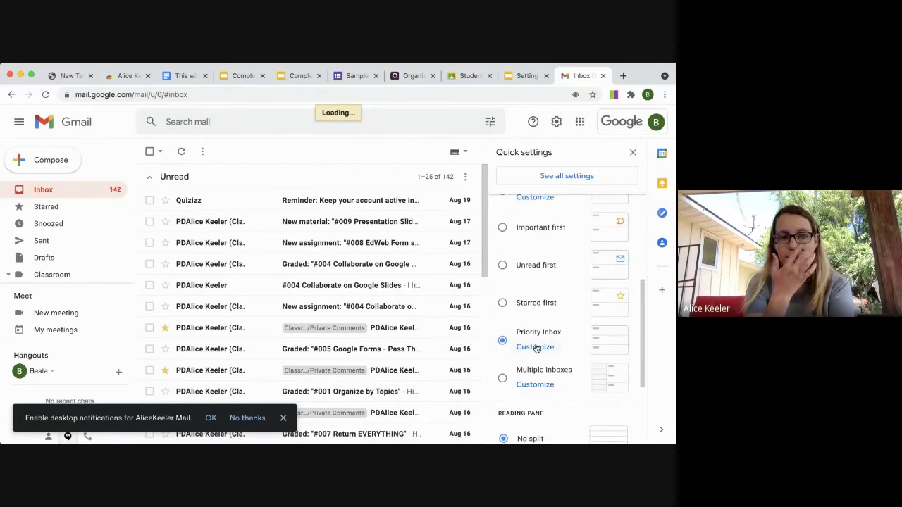
pyautogui.click(394, 241)
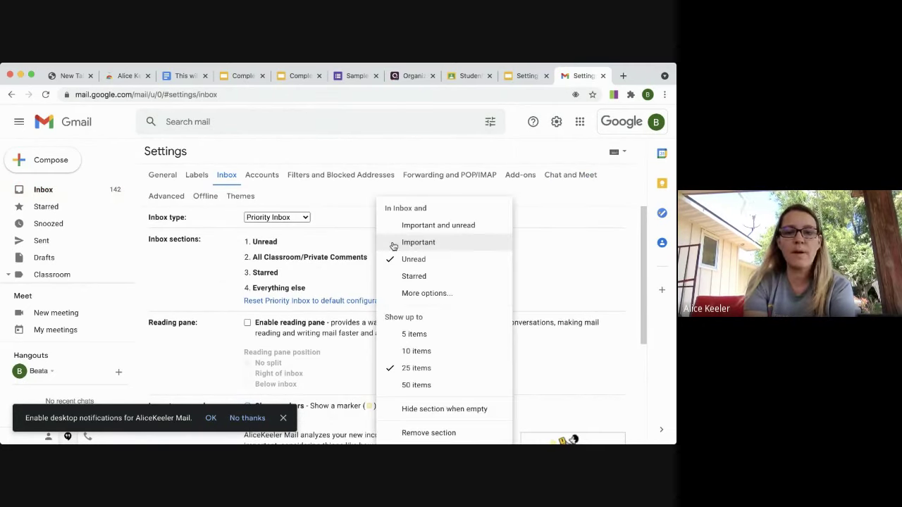
pyautogui.click(407, 225)
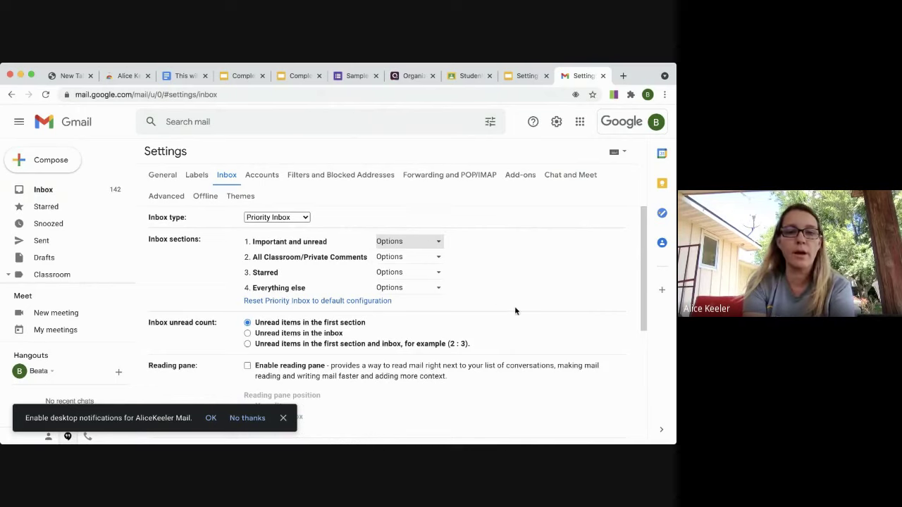
pyautogui.click(429, 243)
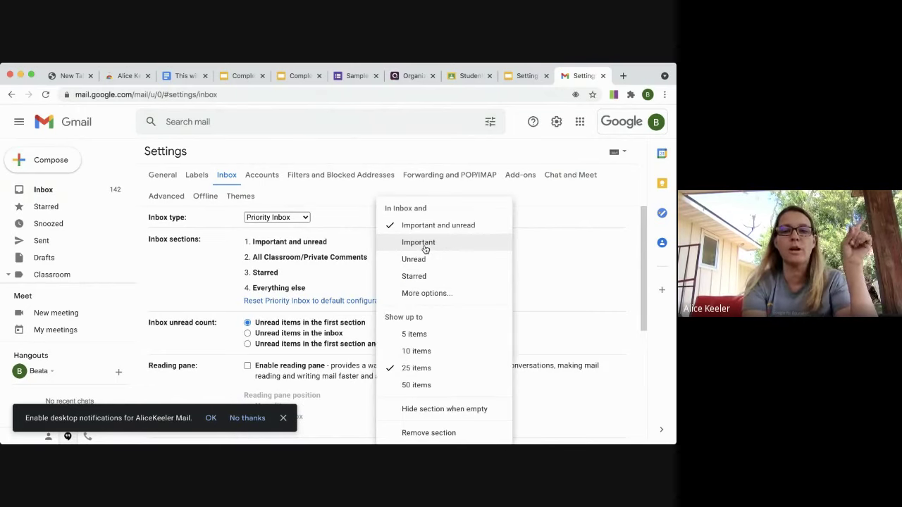
pyautogui.click(425, 248)
pyautogui.scroll(-5, 524, 303)
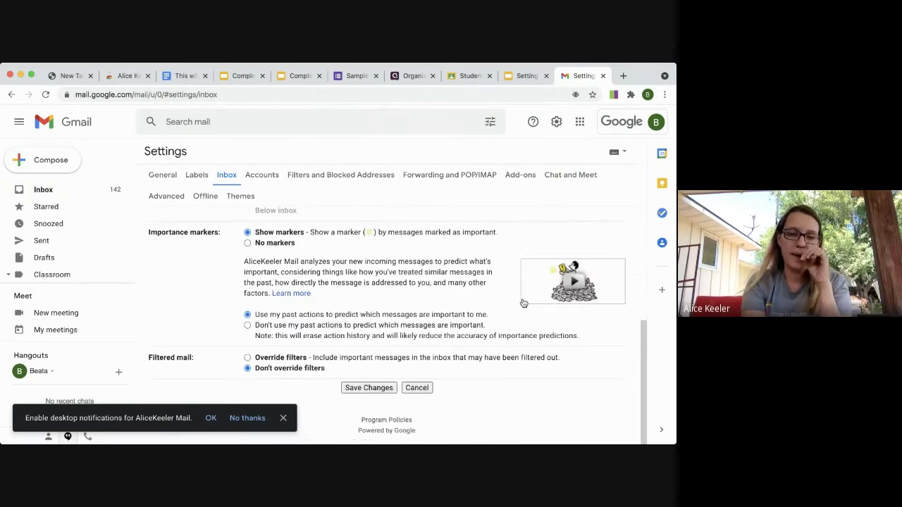
pyautogui.click(381, 388)
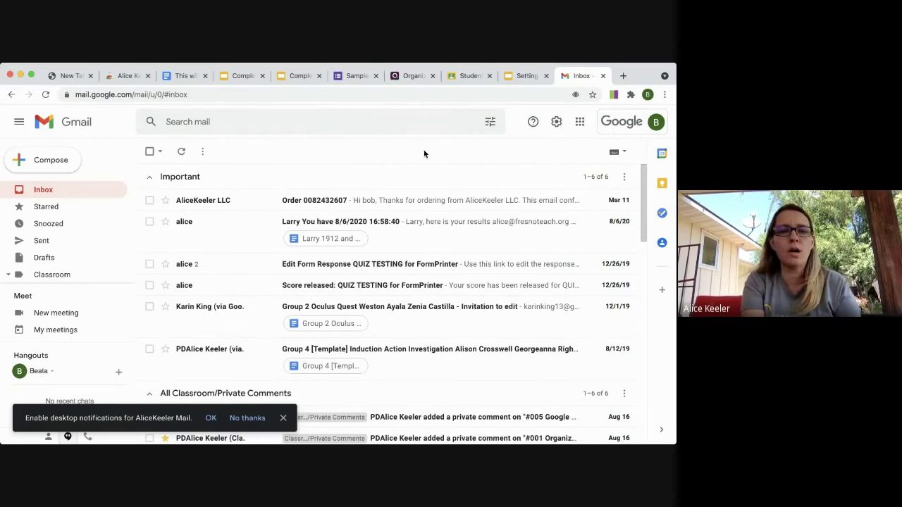
pyautogui.click(489, 122)
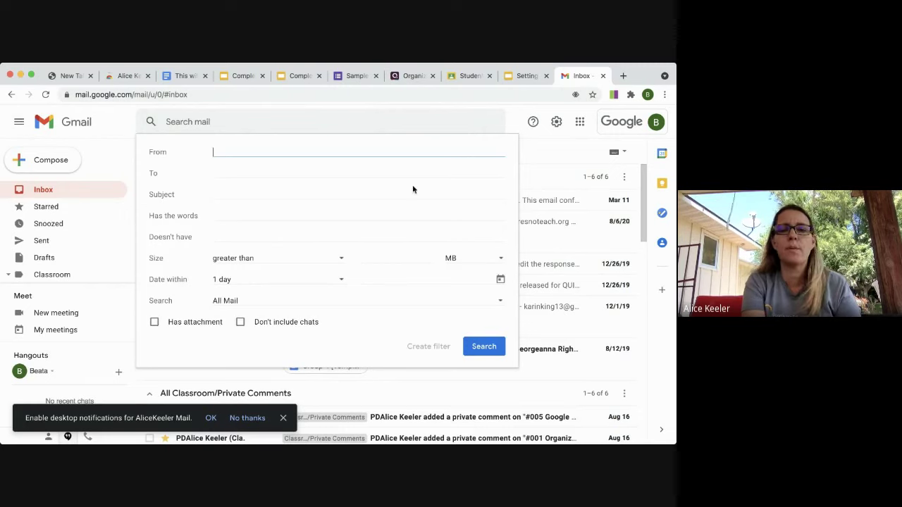
pyautogui.click(508, 129)
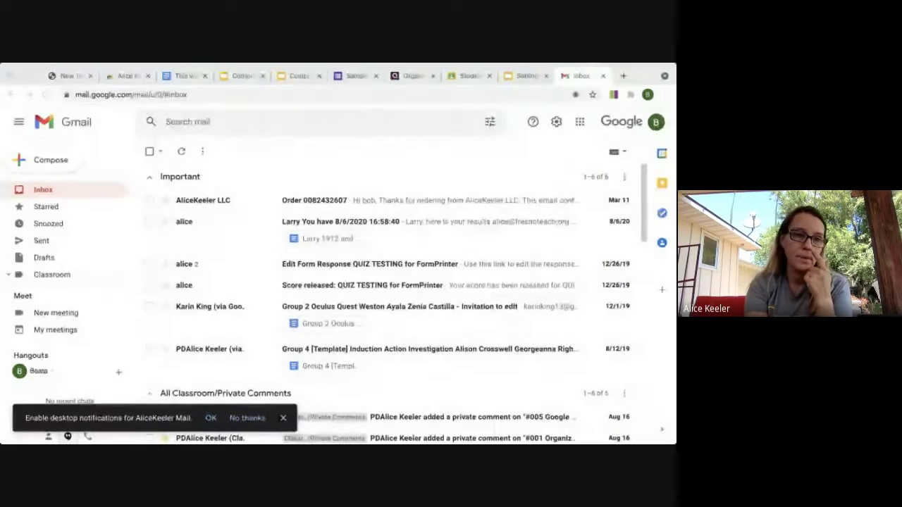
pyautogui.click(343, 285)
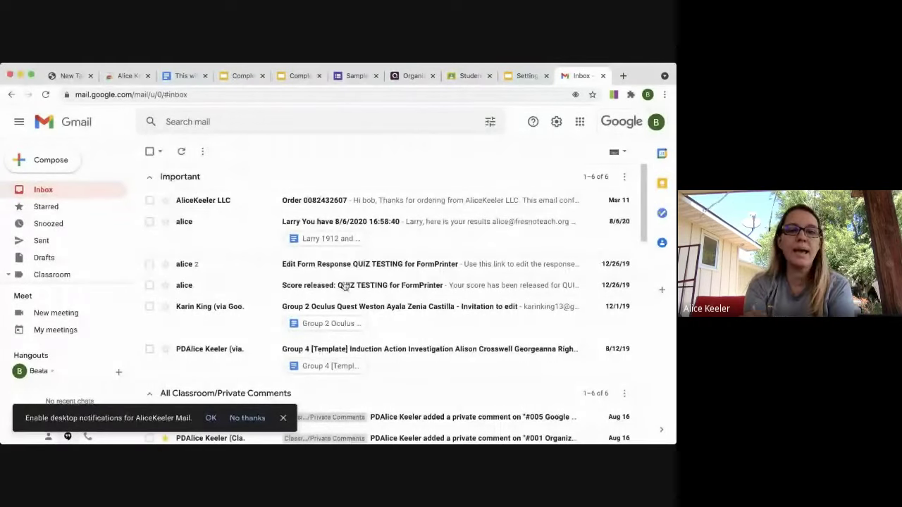
# Step: Open the 8/6/20 results email in the Important section and add it to Tasks, finishing the Tasks welcome
pyautogui.click(403, 242)
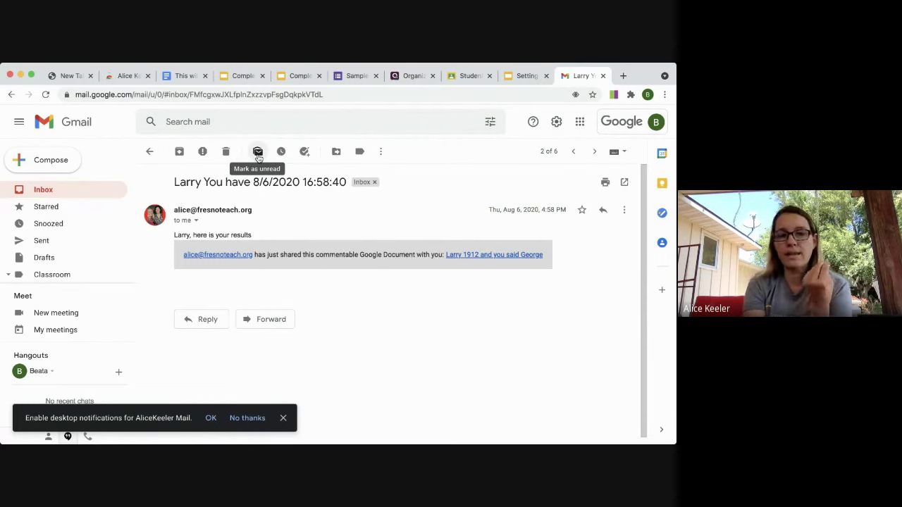
pyautogui.click(304, 152)
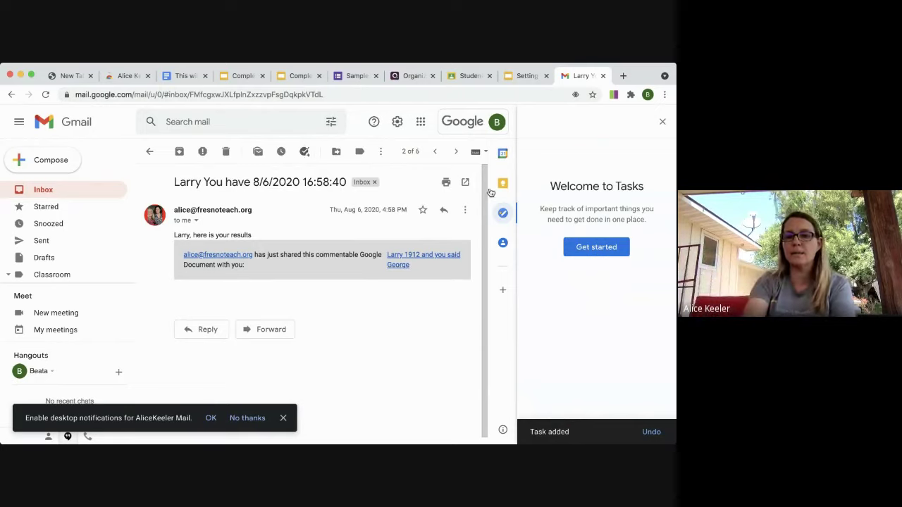
pyautogui.click(613, 248)
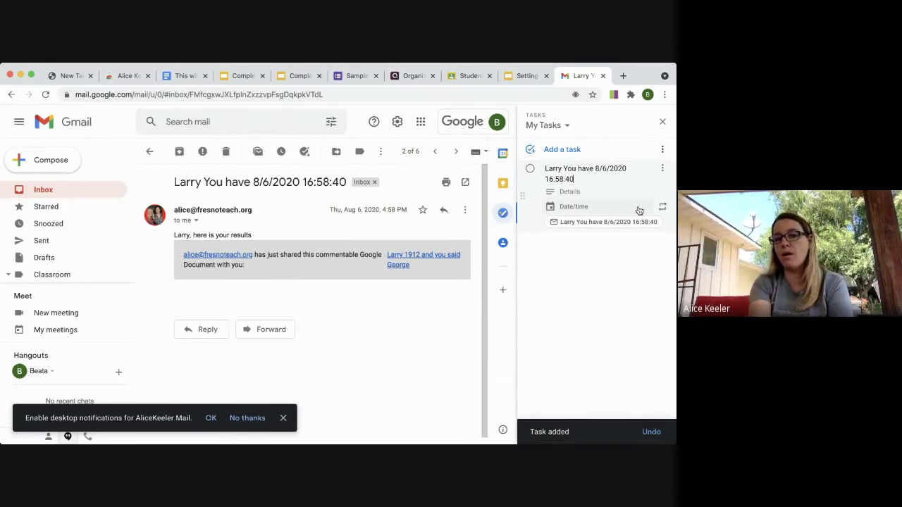
pyautogui.click(662, 121)
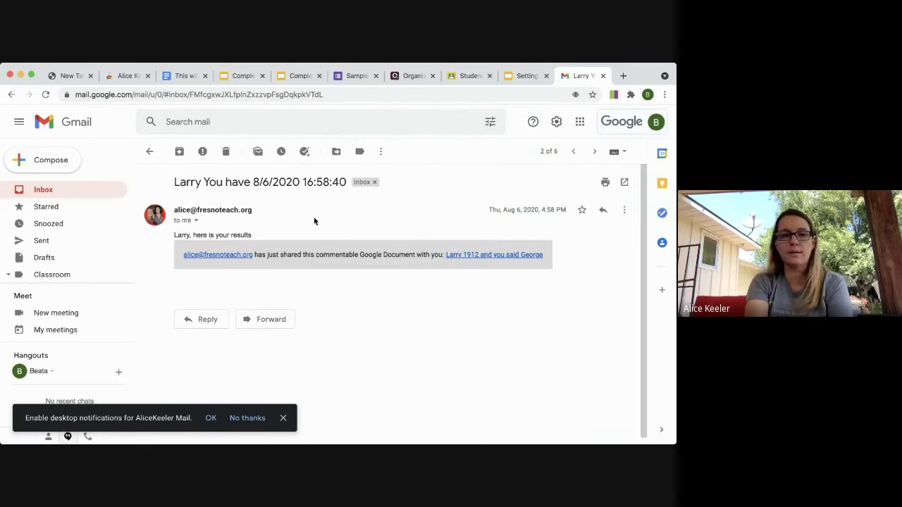
# Step: Return to the inbox, reopen the results email through its link in My Tasks, and delete that task
pyautogui.click(75, 188)
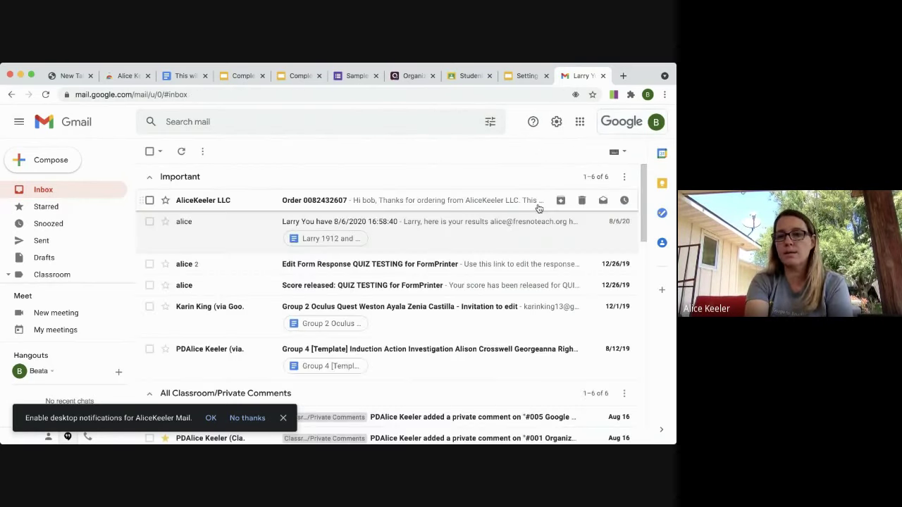
pyautogui.click(662, 213)
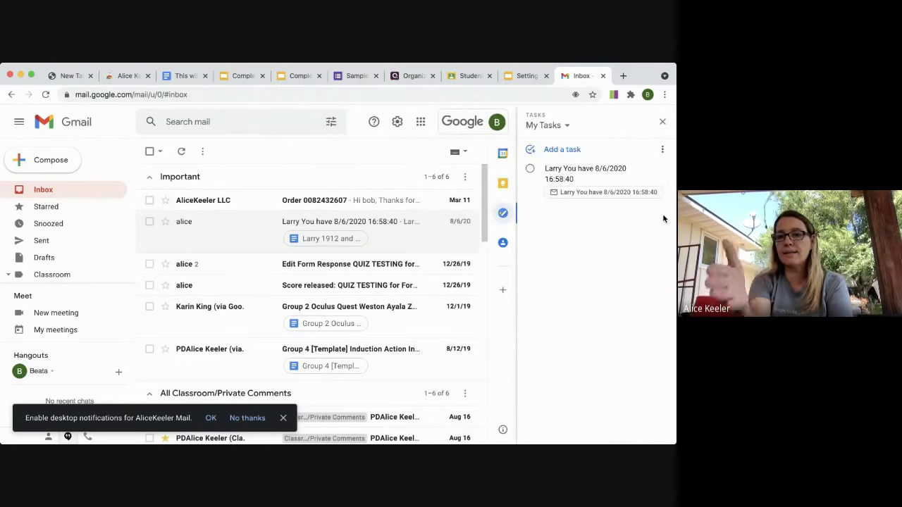
pyautogui.click(588, 192)
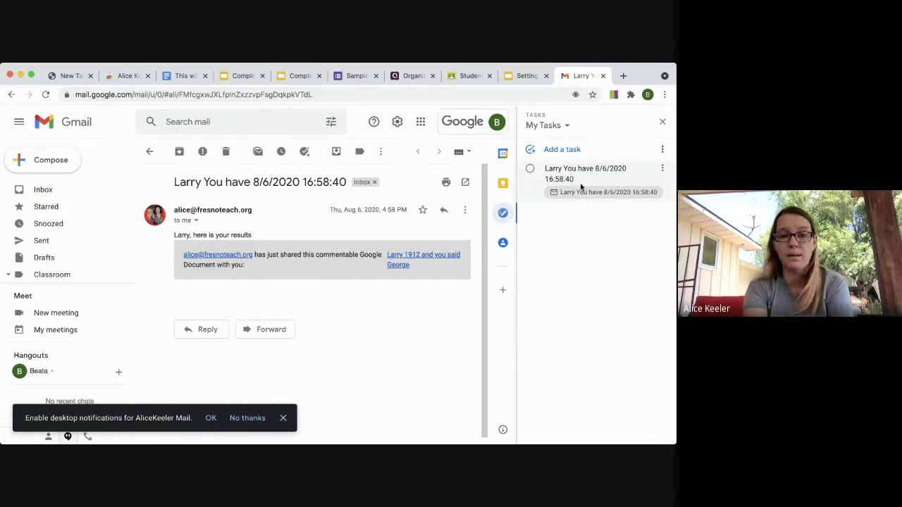
pyautogui.click(662, 169)
pyautogui.click(630, 207)
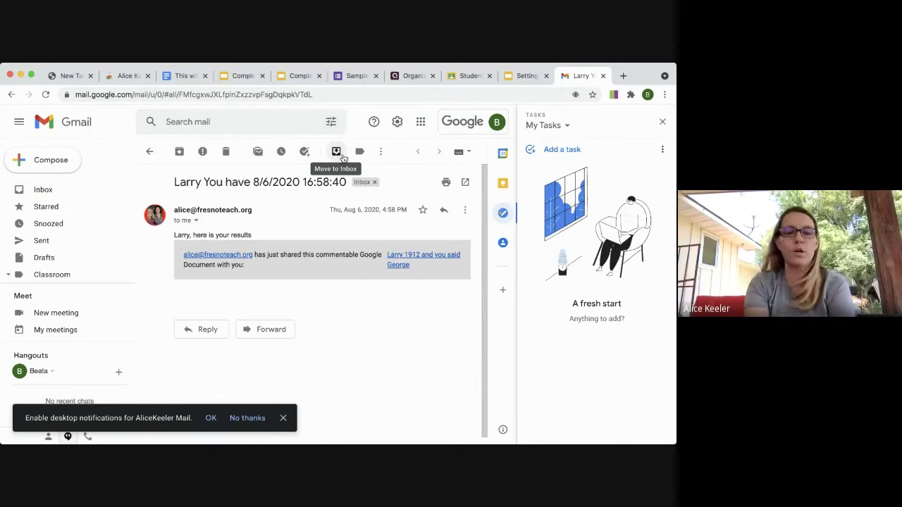
# Step: Check the labels available for the open results email, then close Tasks and mark the email as unread
pyautogui.click(358, 155)
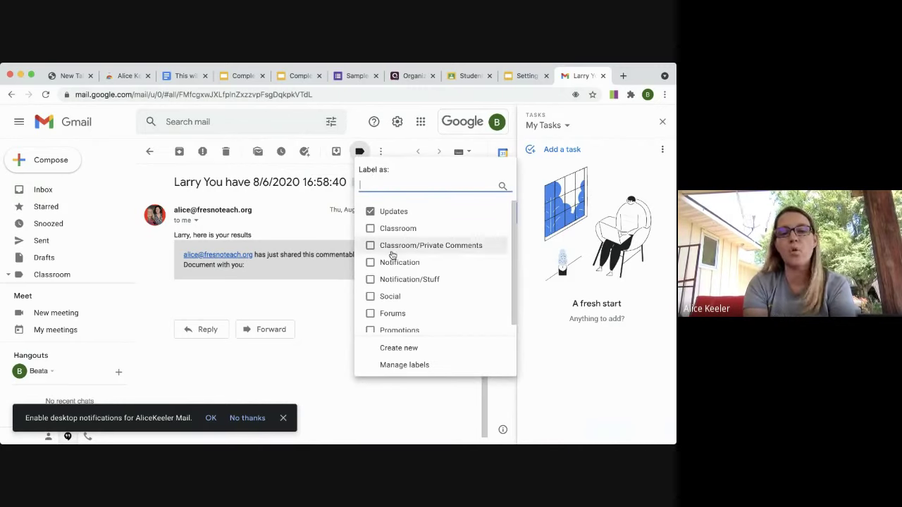
pyautogui.click(268, 166)
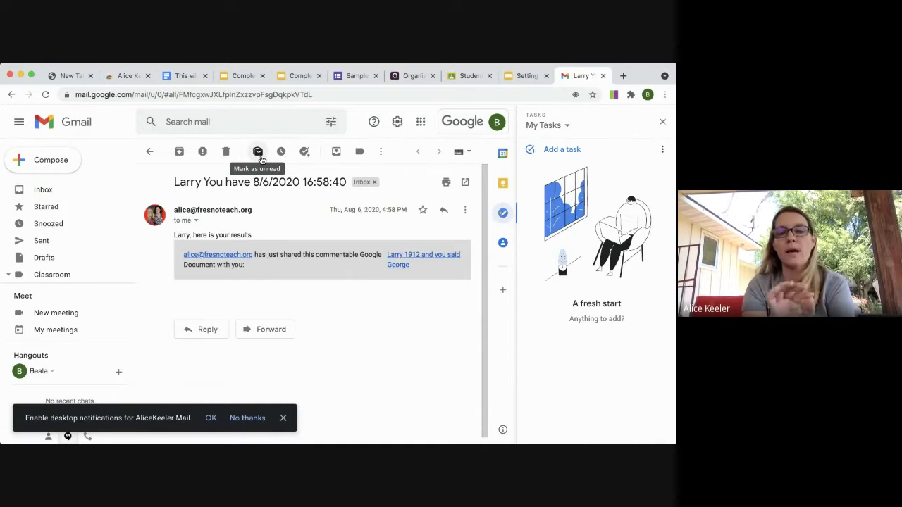
pyautogui.click(661, 121)
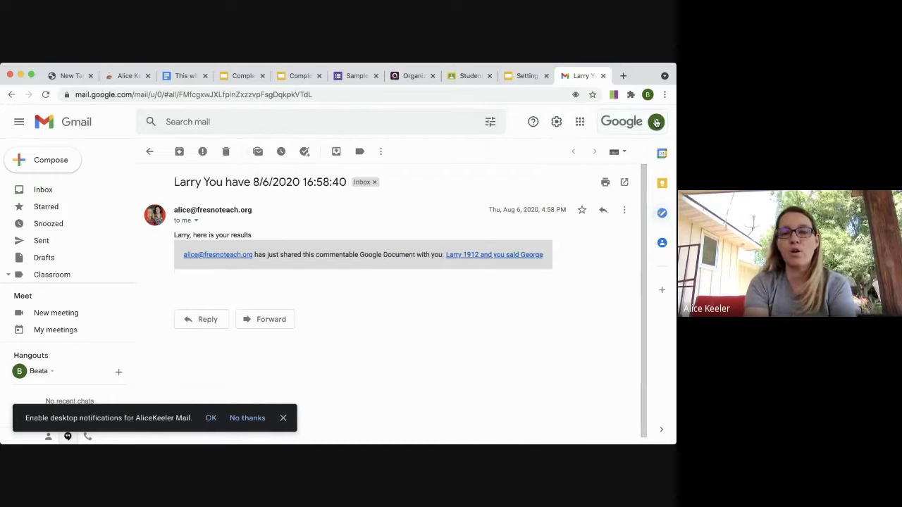
pyautogui.click(259, 150)
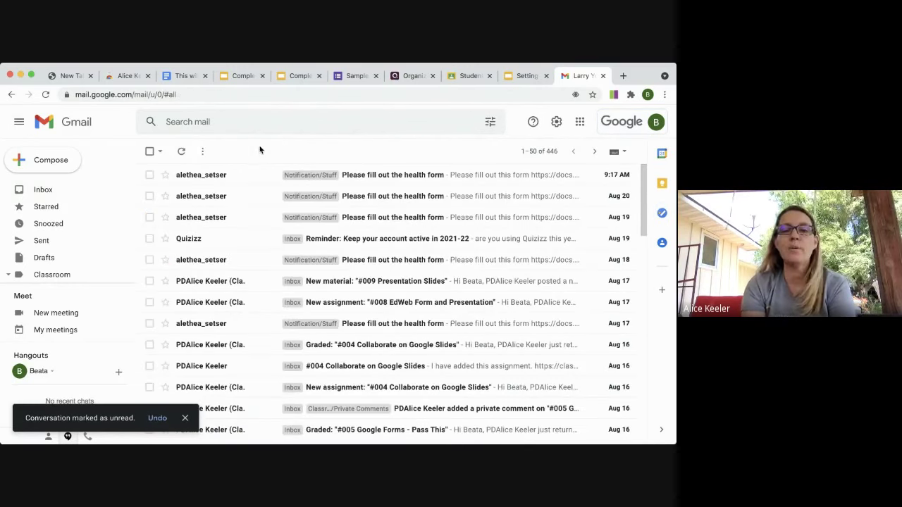